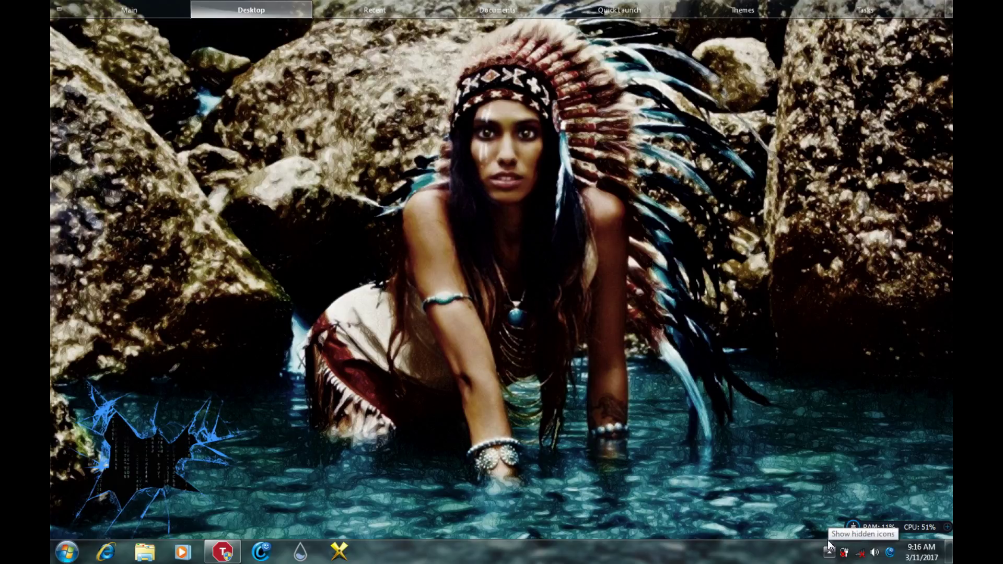
Open the AVAST 7 folder inside STORAGE > SOFTWARE on drive D.
mouse_move(922, 558)
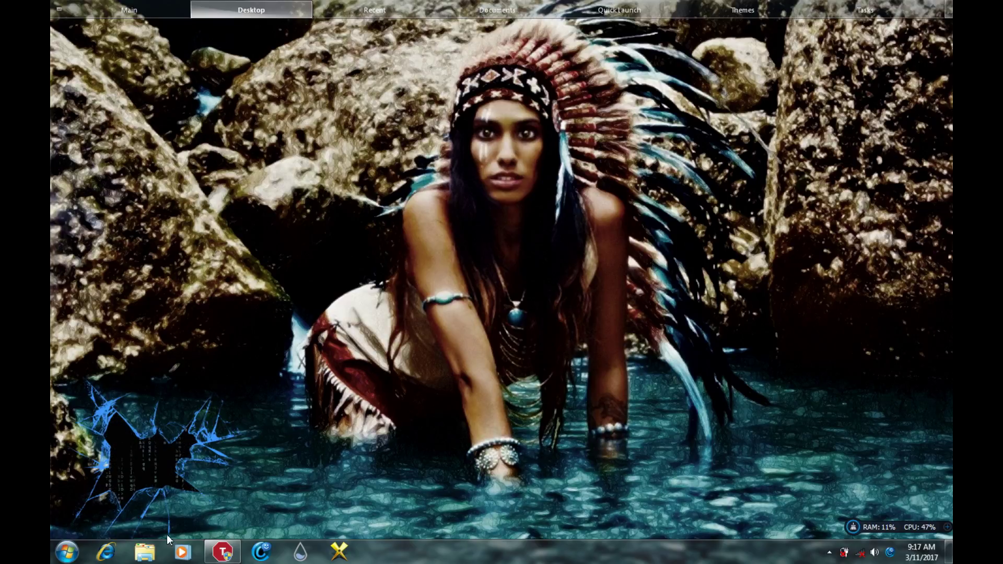
left_click(152, 552)
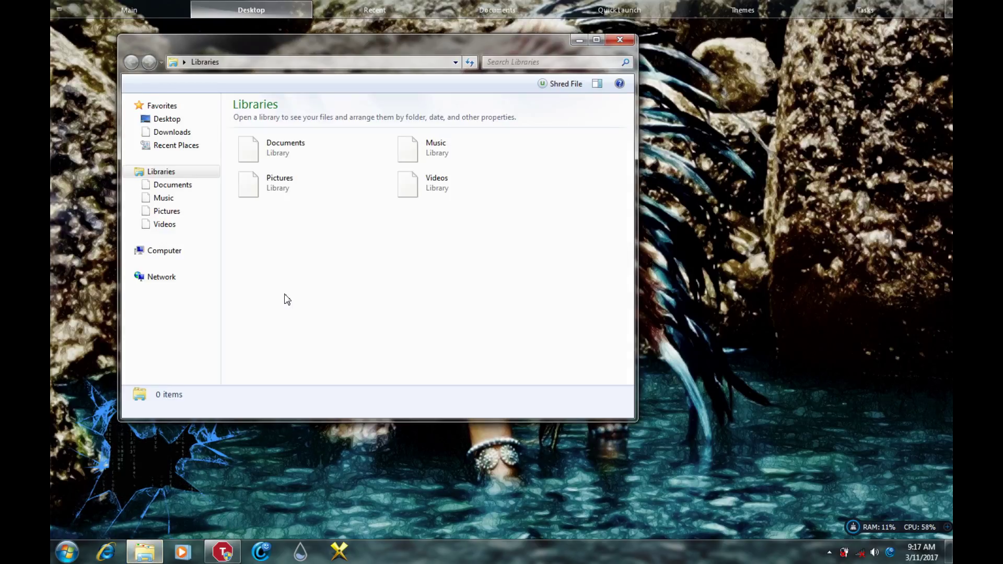
left_click(174, 277)
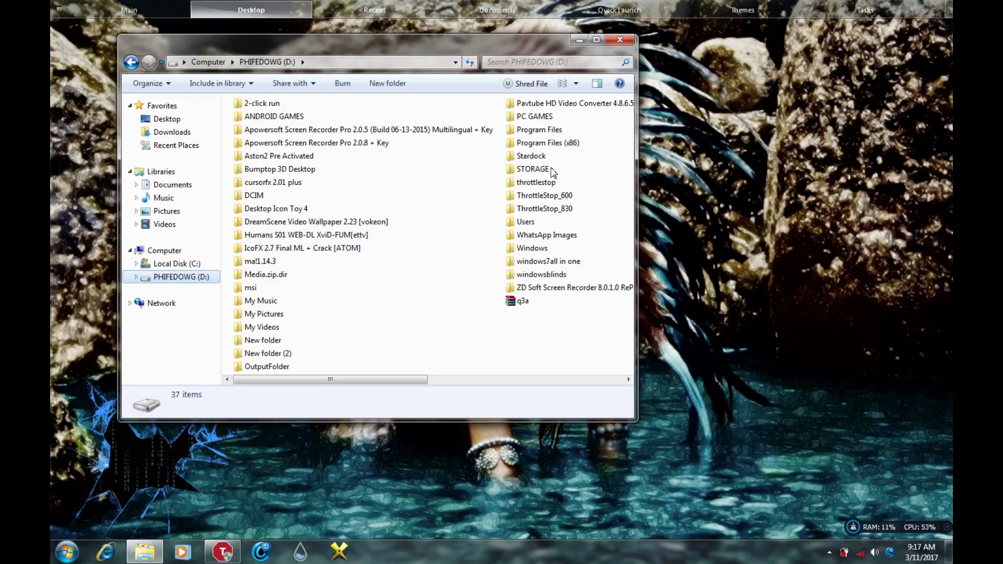
left_click(543, 172)
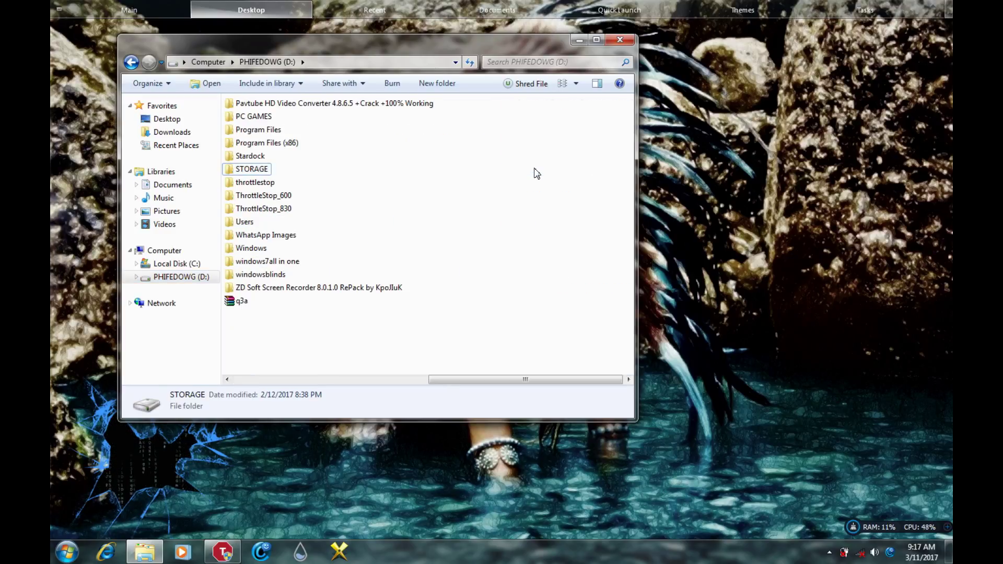
double_click(248, 170)
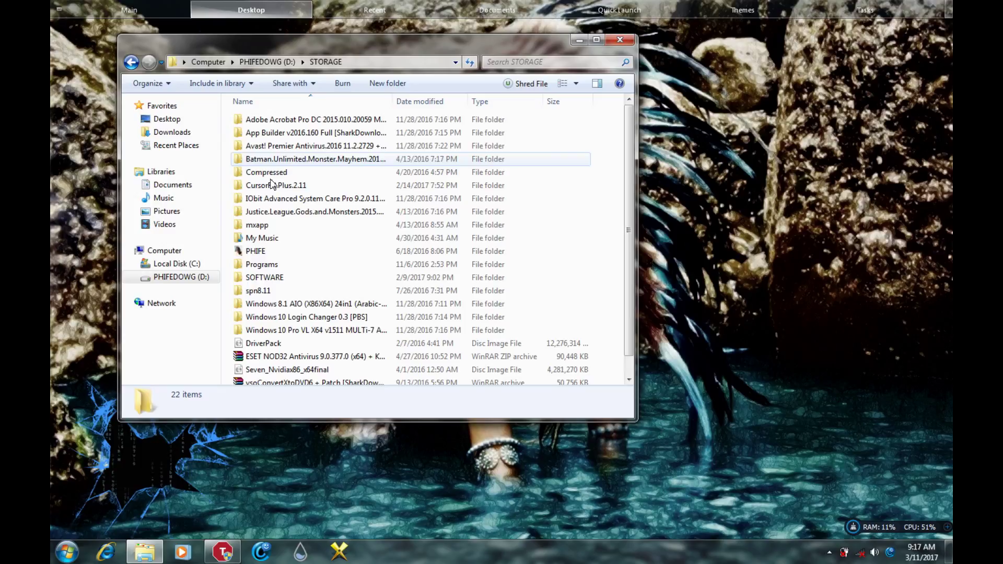
double_click(270, 279)
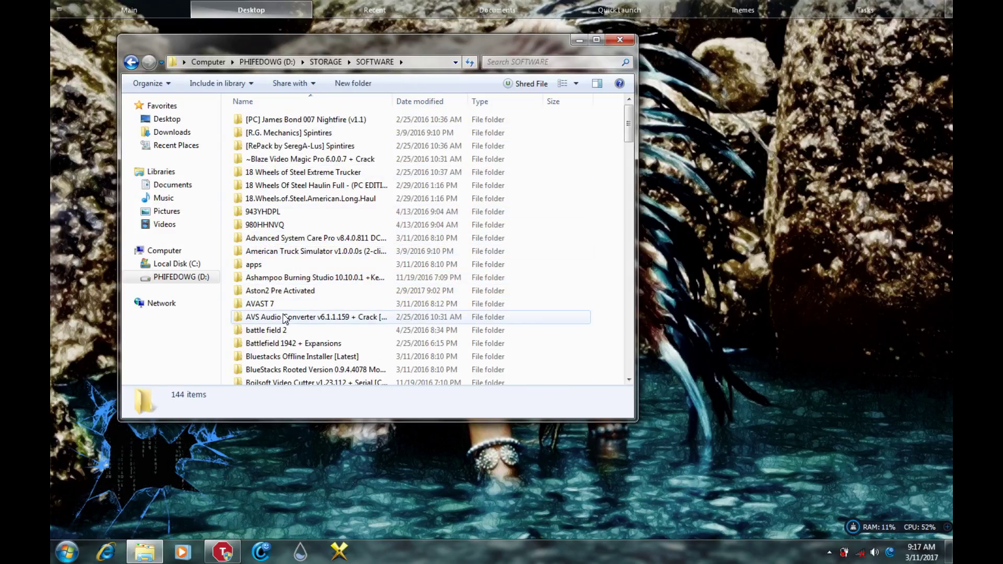
double_click(262, 307)
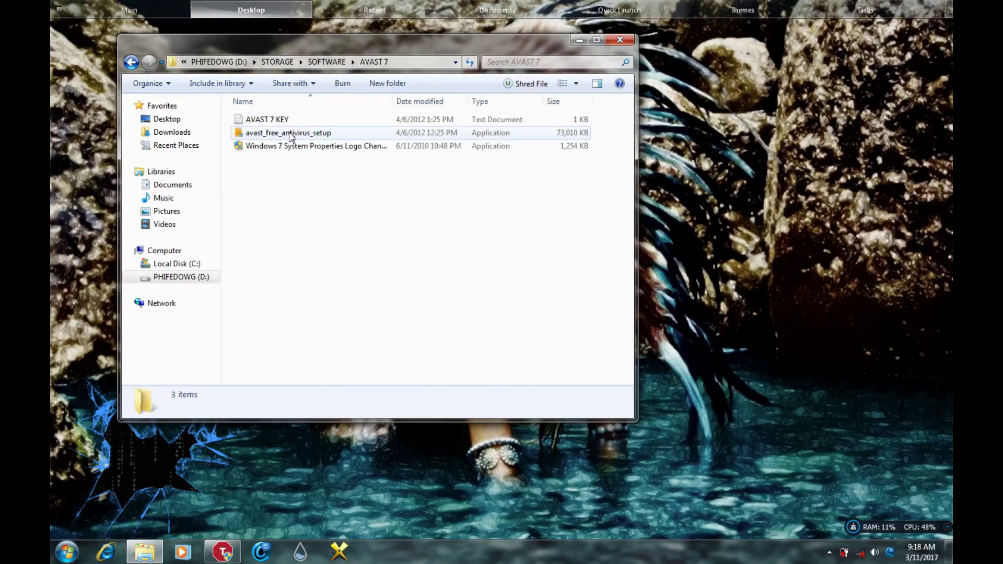
Try to run avast_free_antivirus_setup, minimizing the folder window and dismissing the setup messages.
mouse_move(291, 131)
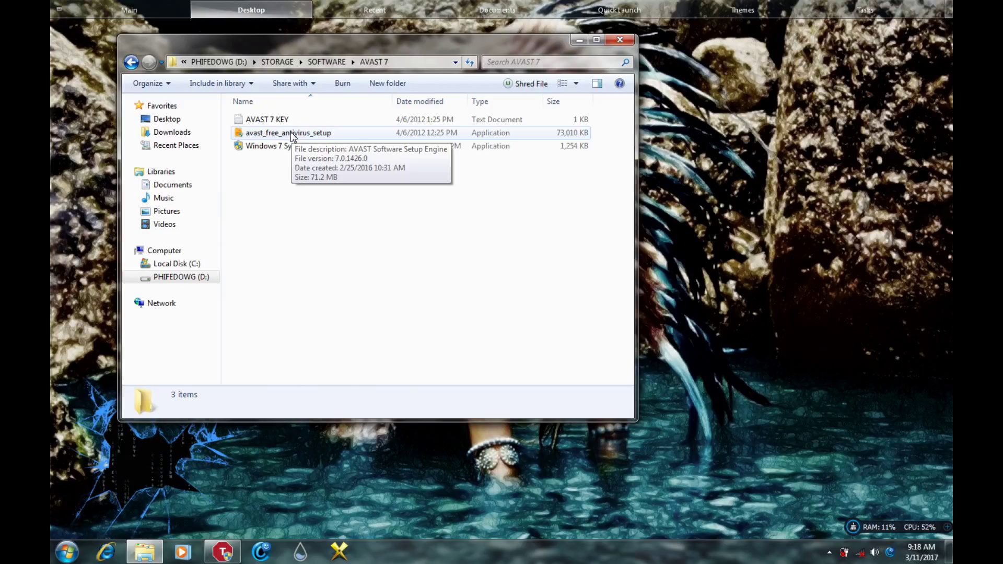
double_click(291, 132)
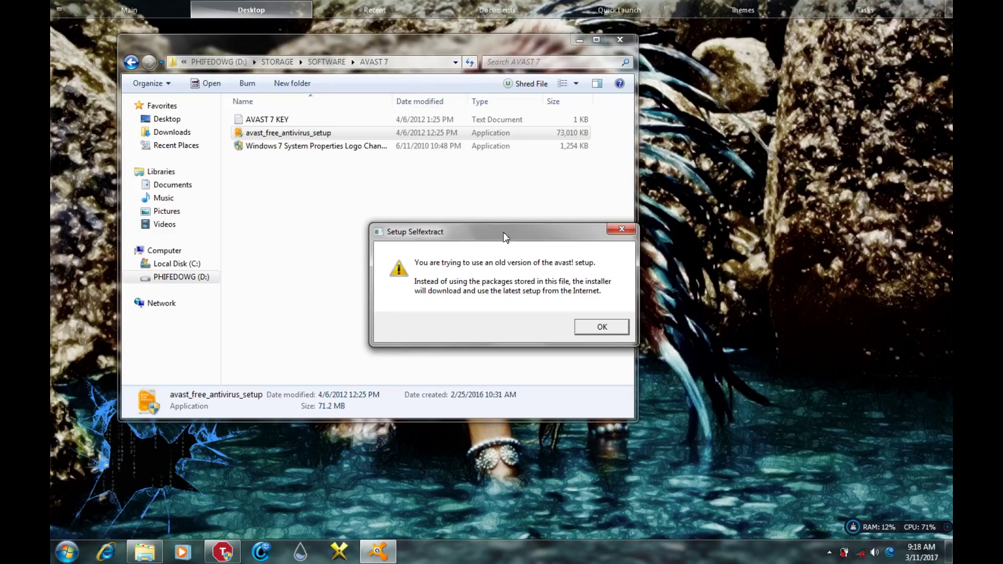
left_click_drag(503, 232, 491, 201)
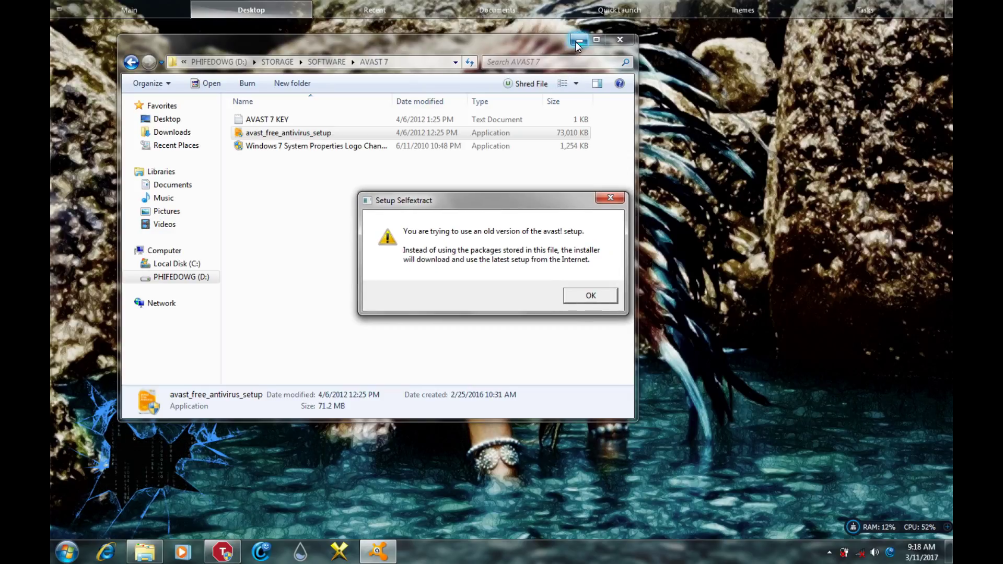
left_click(577, 41)
left_click(497, 207)
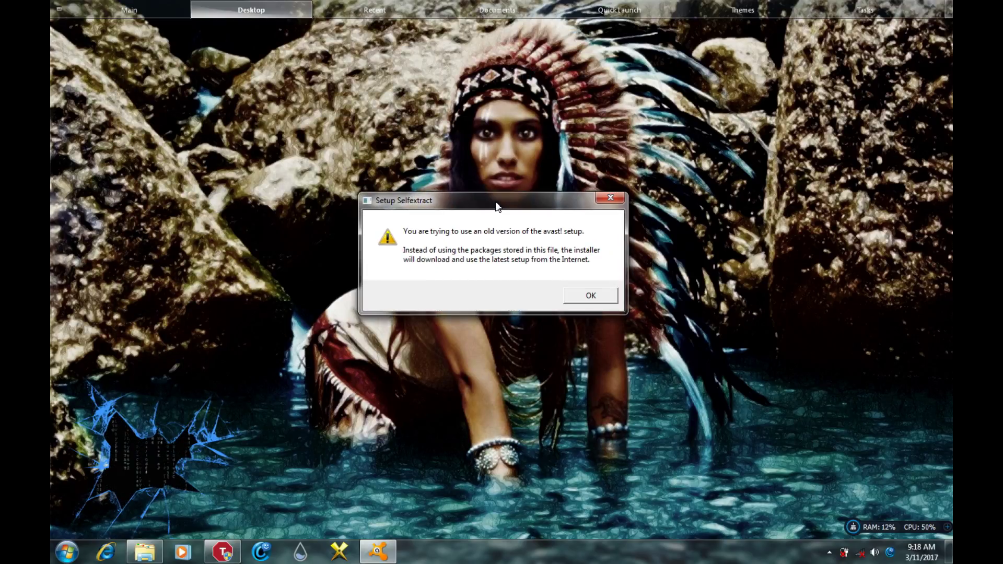
left_click_drag(496, 202, 490, 130)
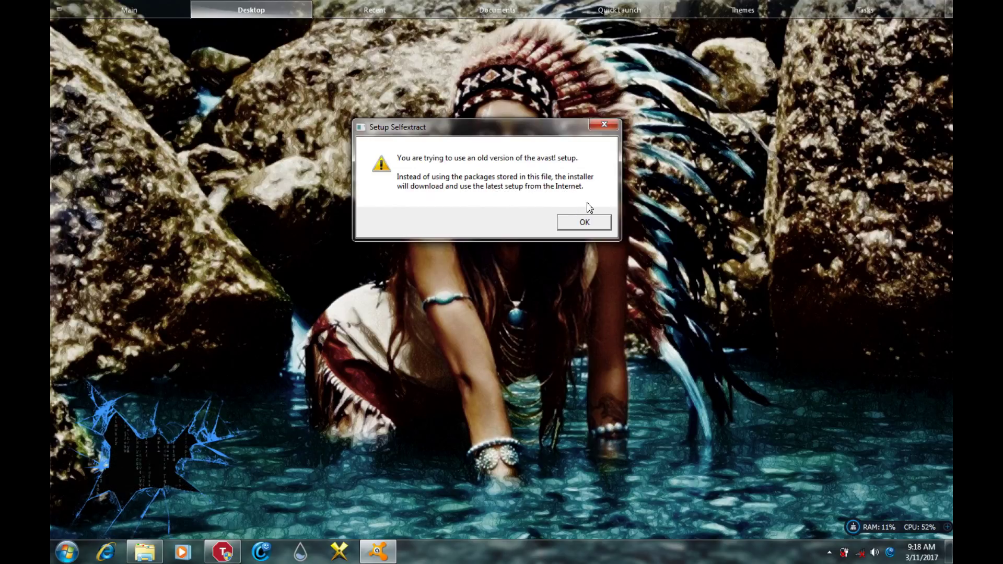
left_click(591, 221)
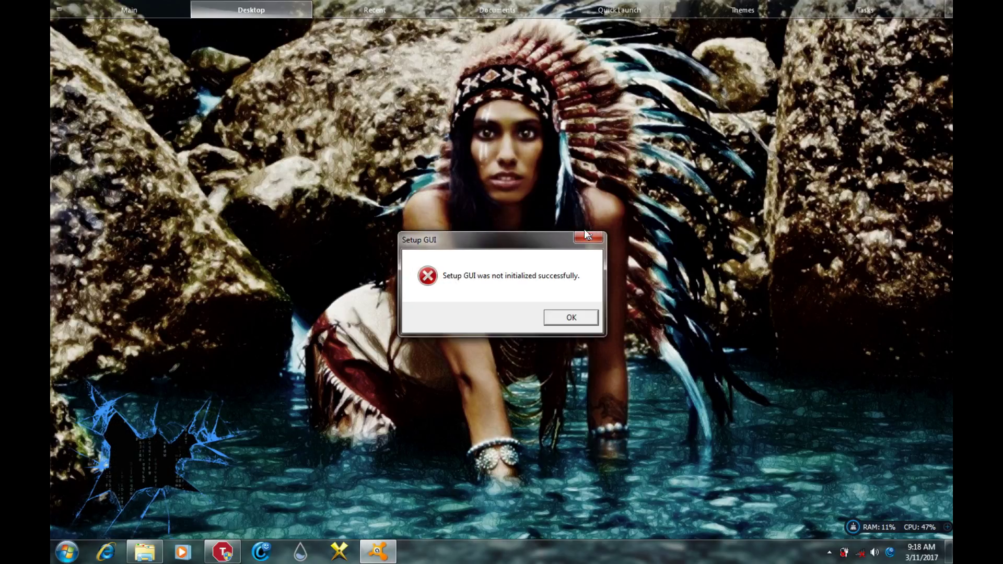
left_click(567, 318)
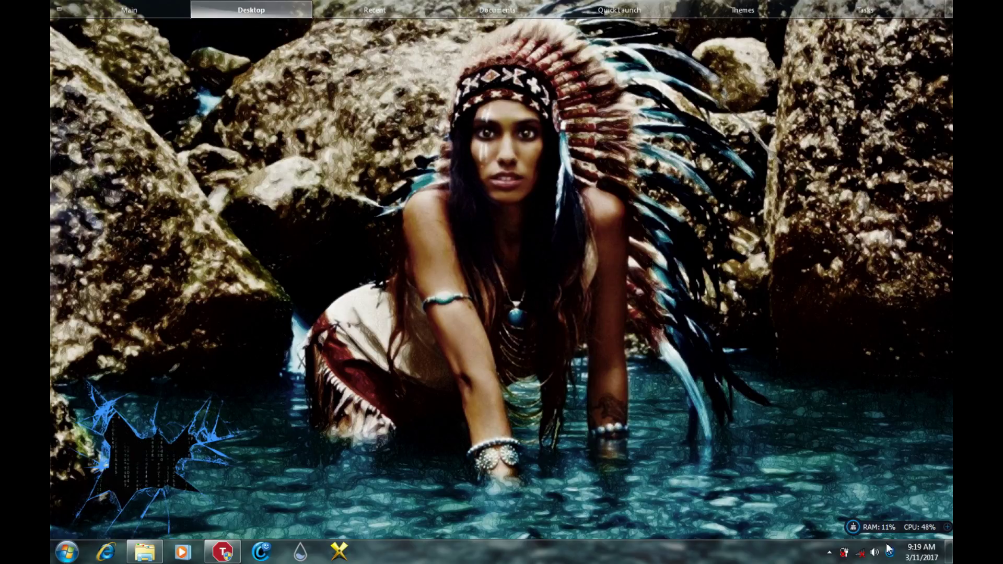
Set the system date back to April 12, 2012 and apply the date and time settings.
left_click(923, 556)
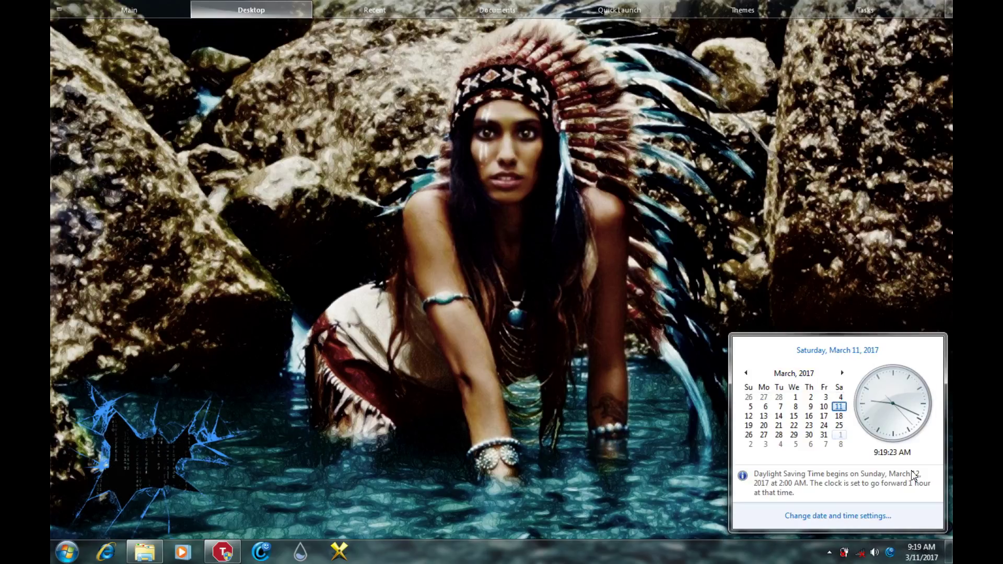
left_click(839, 516)
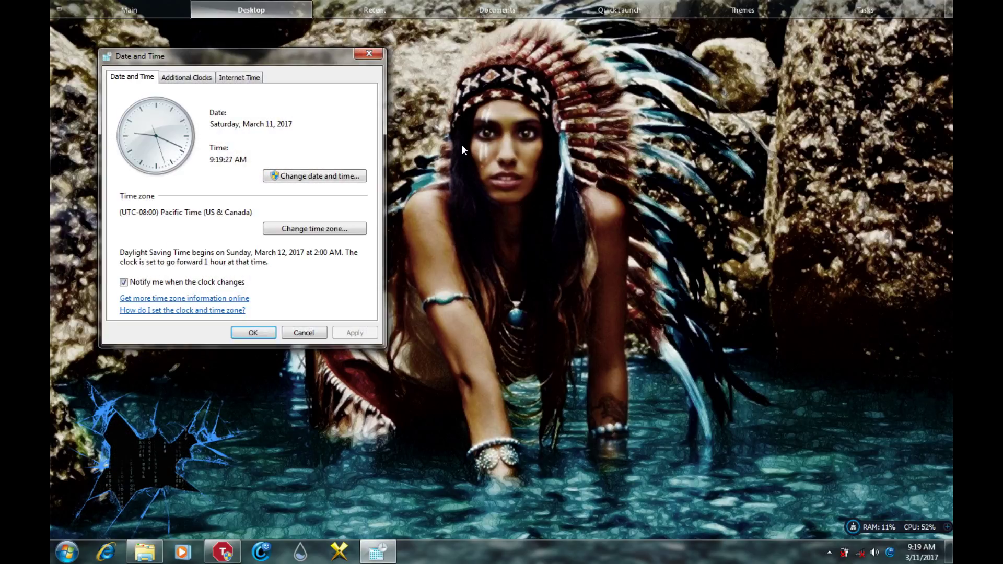
left_click_drag(258, 56, 312, 78)
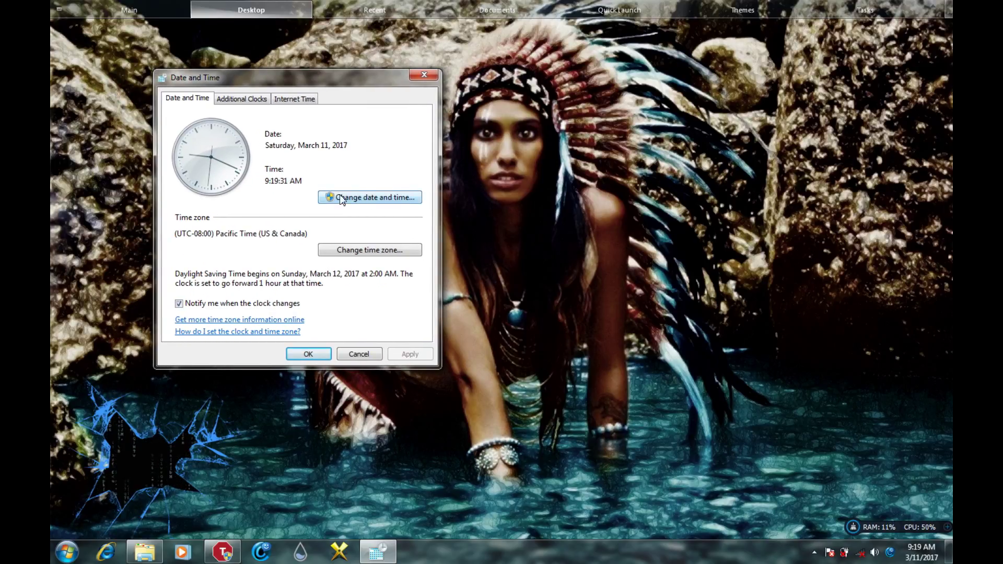
left_click(379, 202)
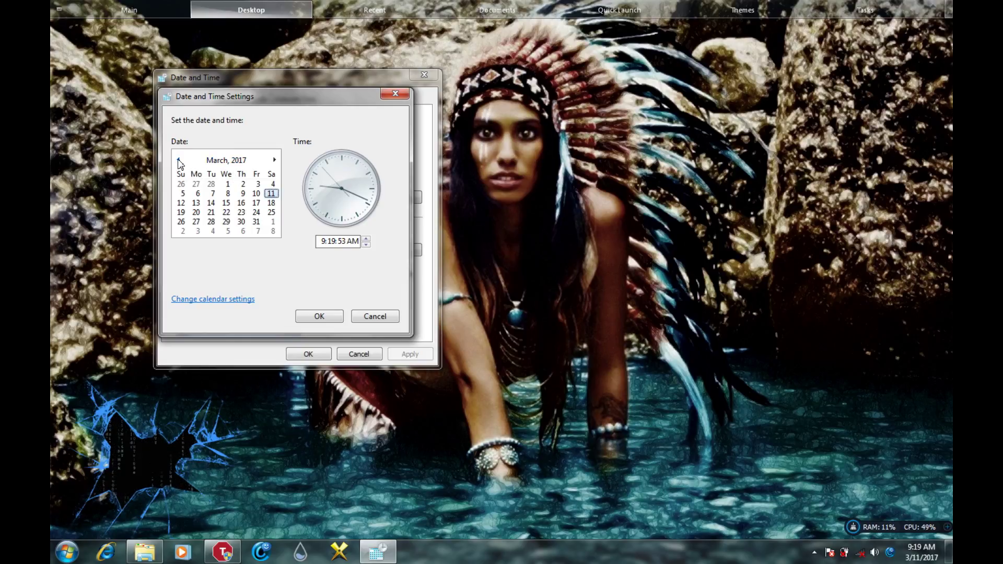
left_click_drag(179, 162, 179, 162)
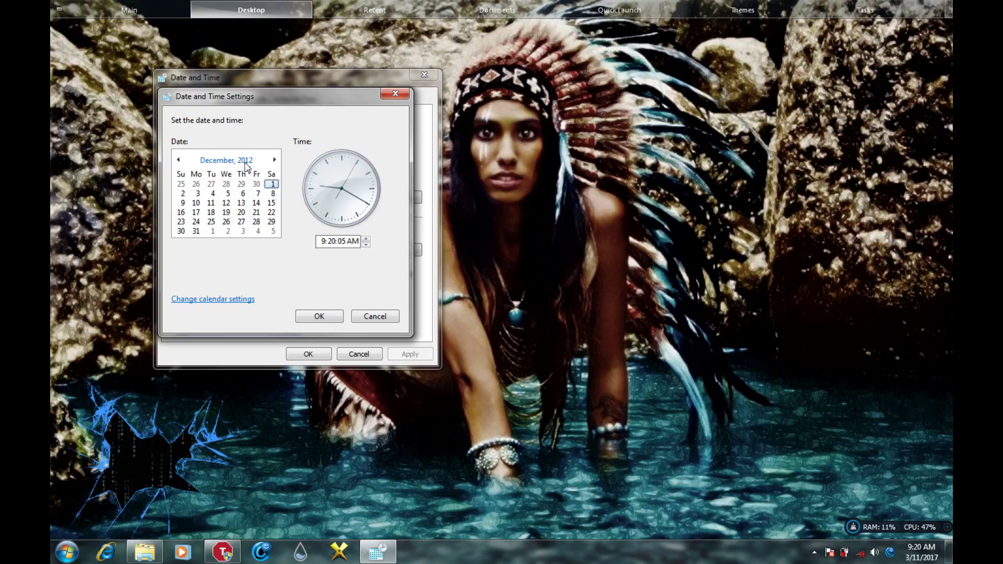
left_click(178, 159)
left_click(178, 159)
left_click(178, 160)
left_click(178, 159)
left_click(178, 160)
left_click(178, 160)
left_click(178, 160)
left_click(178, 160)
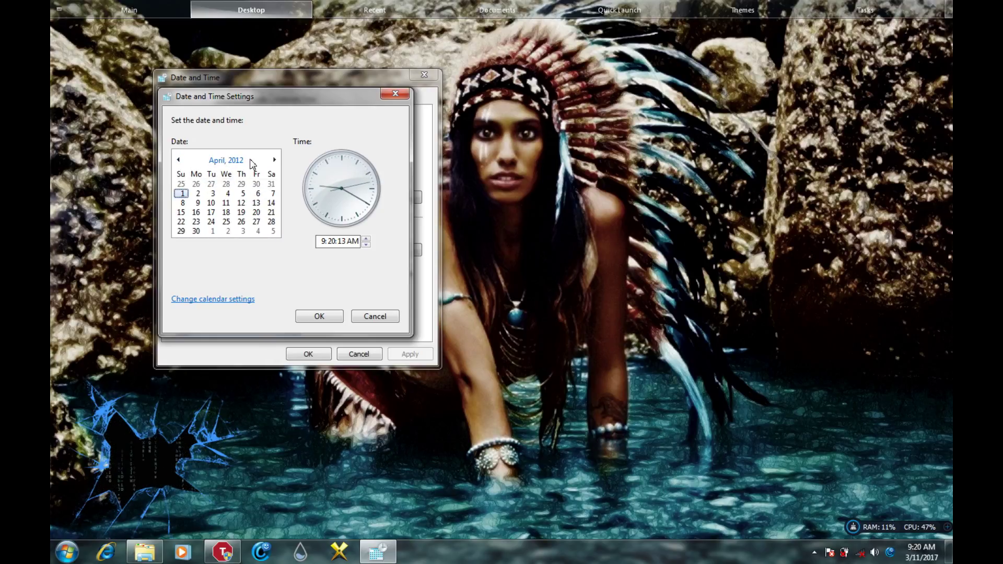
left_click(243, 203)
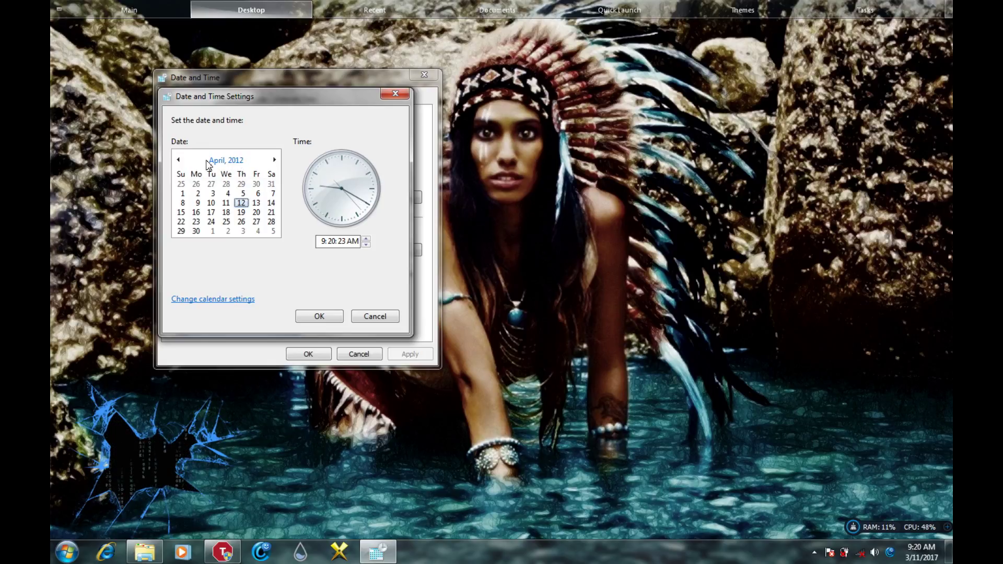
left_click(241, 203)
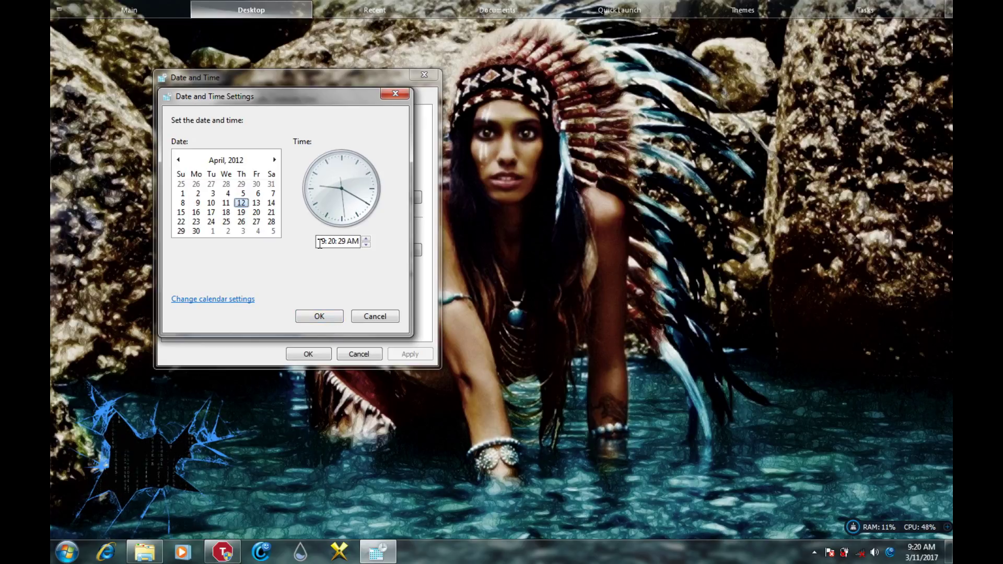
left_click(323, 315)
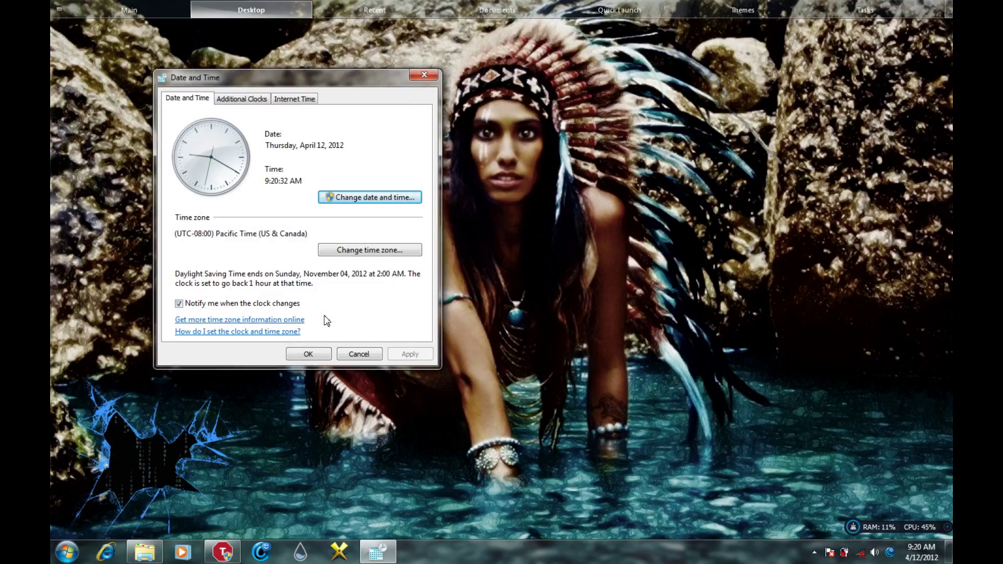
left_click(313, 355)
mouse_move(923, 557)
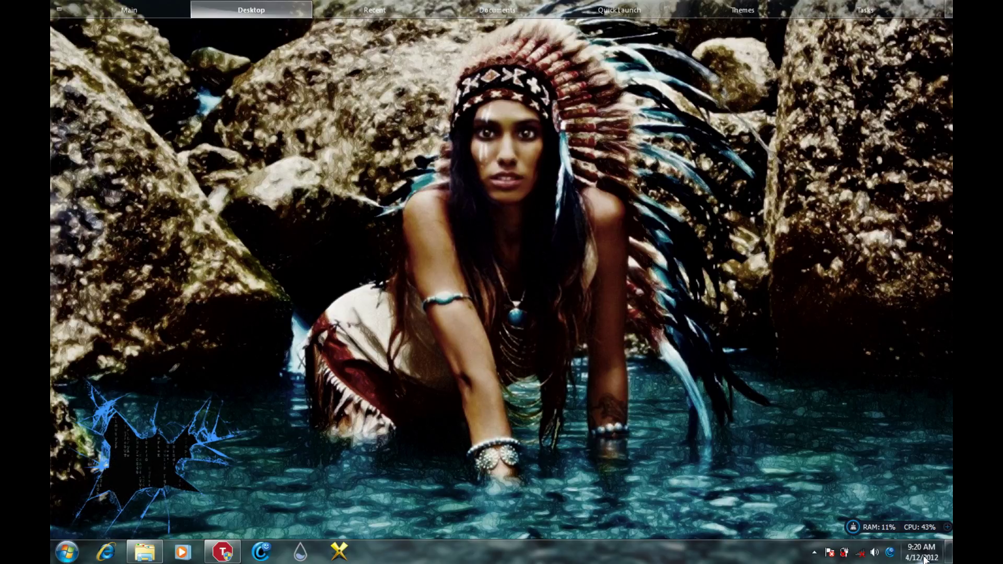
Run avast_free_antivirus_setup from the AVAST 7 folder, decline the Google Chrome browser, and start the Express Install.
left_click(150, 551)
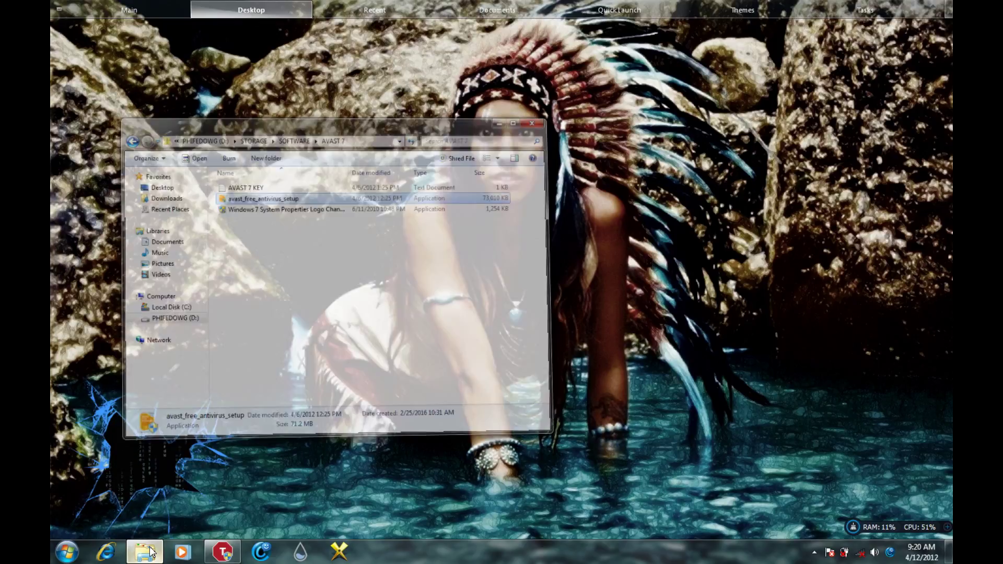
double_click(309, 134)
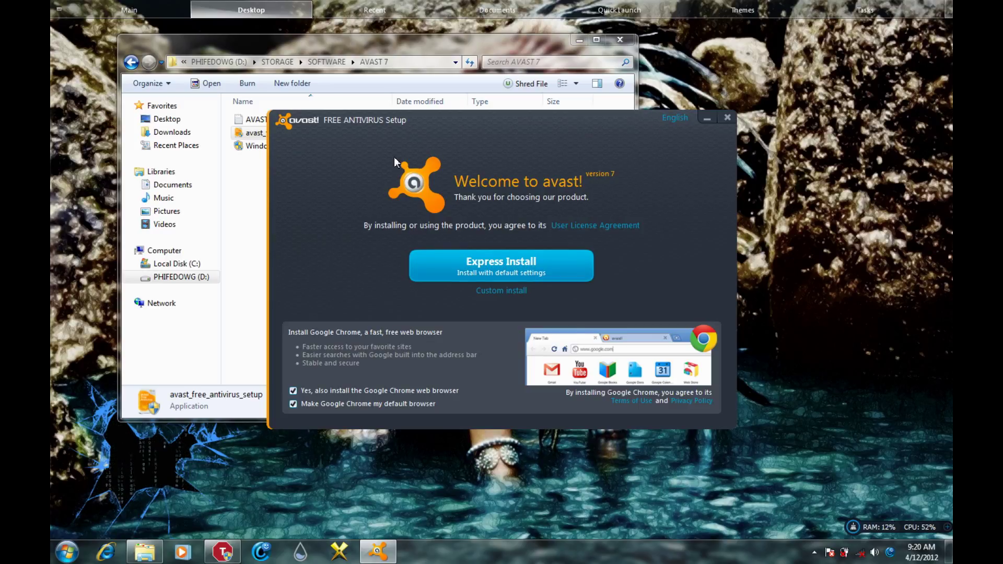
left_click(293, 391)
left_click(293, 391)
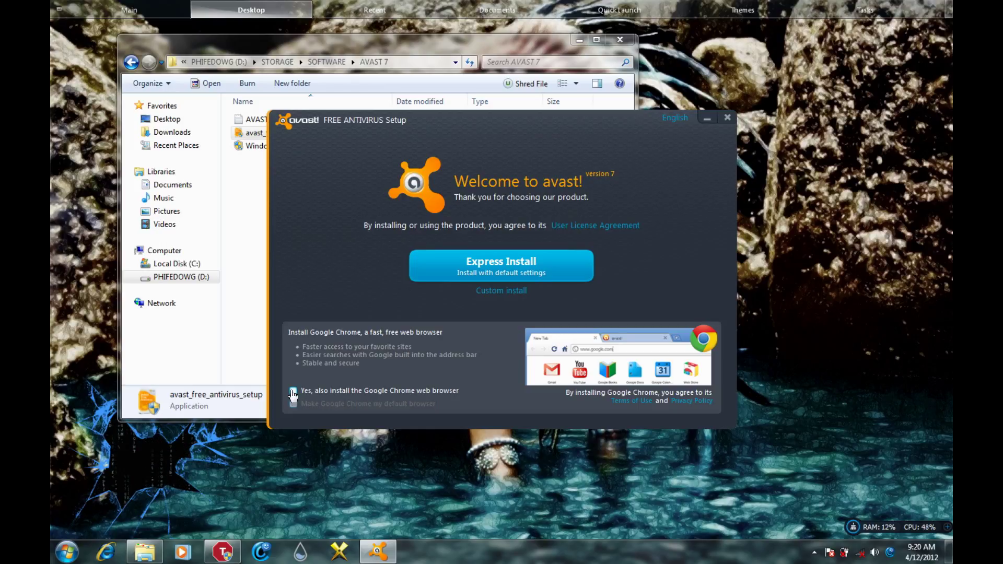
left_click(505, 269)
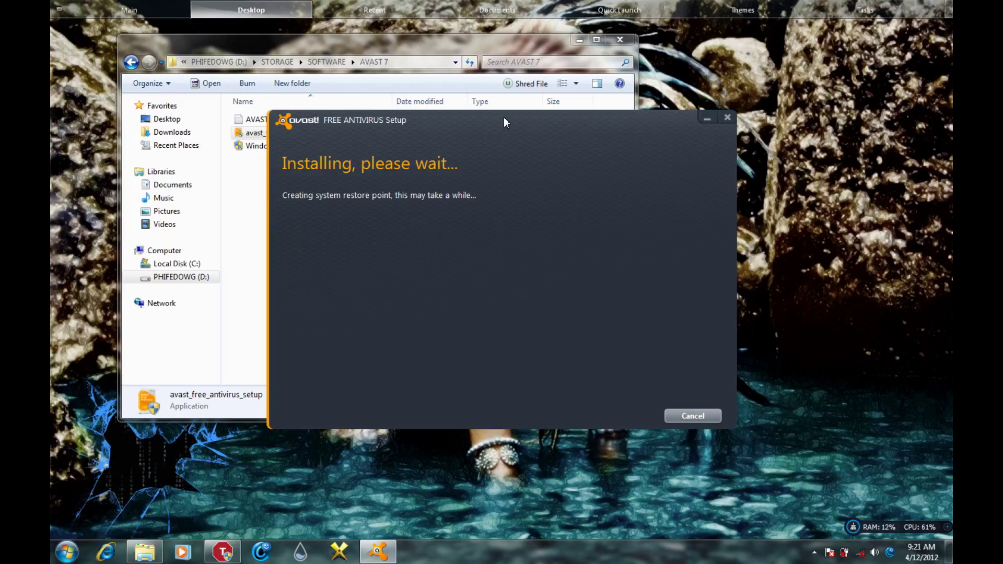
Move the setup window clear of the minimized folder window, finish the completed avast! installation, and close the information window.
left_click_drag(503, 117, 673, 146)
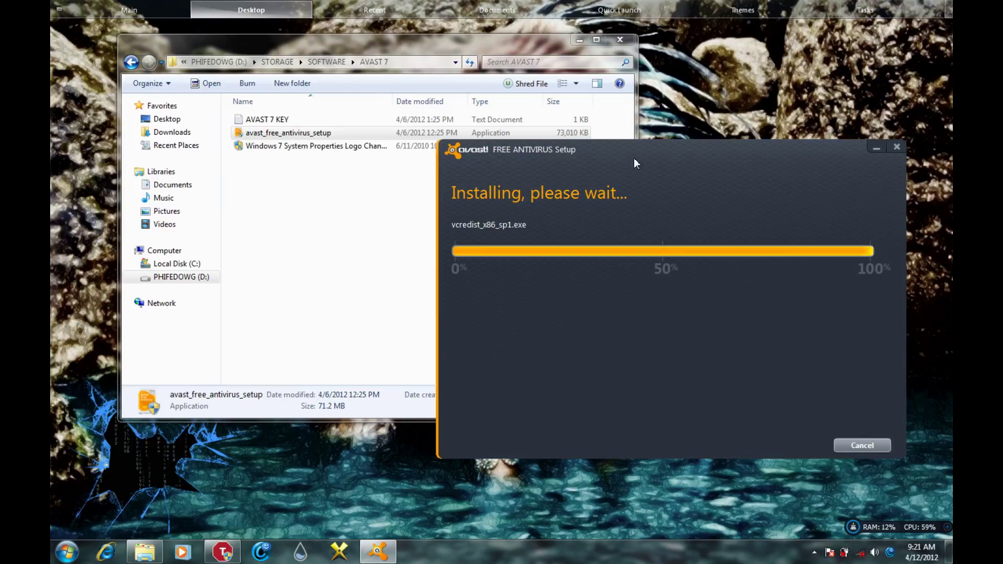
left_click_drag(685, 152, 695, 108)
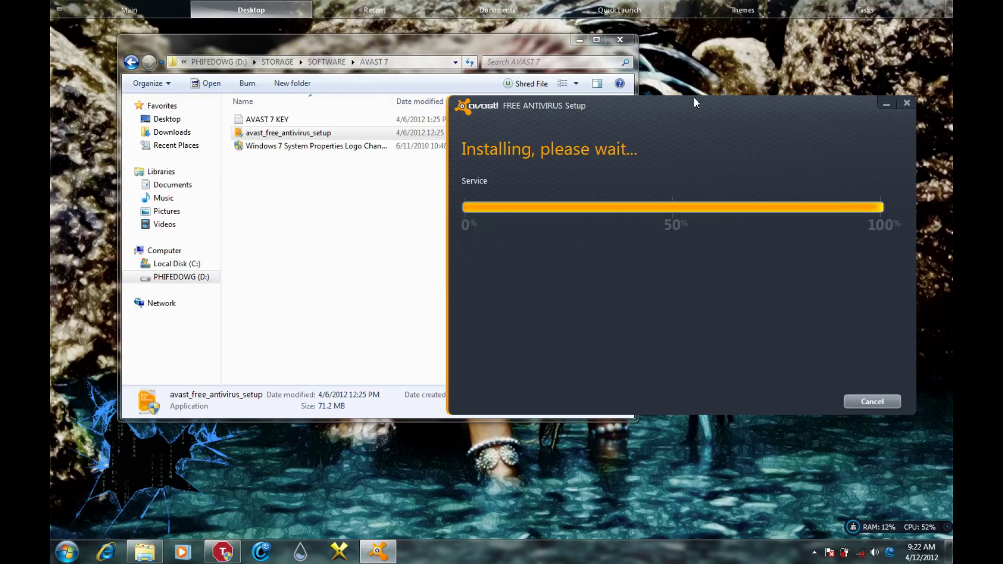
left_click(577, 41)
left_click_drag(634, 98, 638, 67)
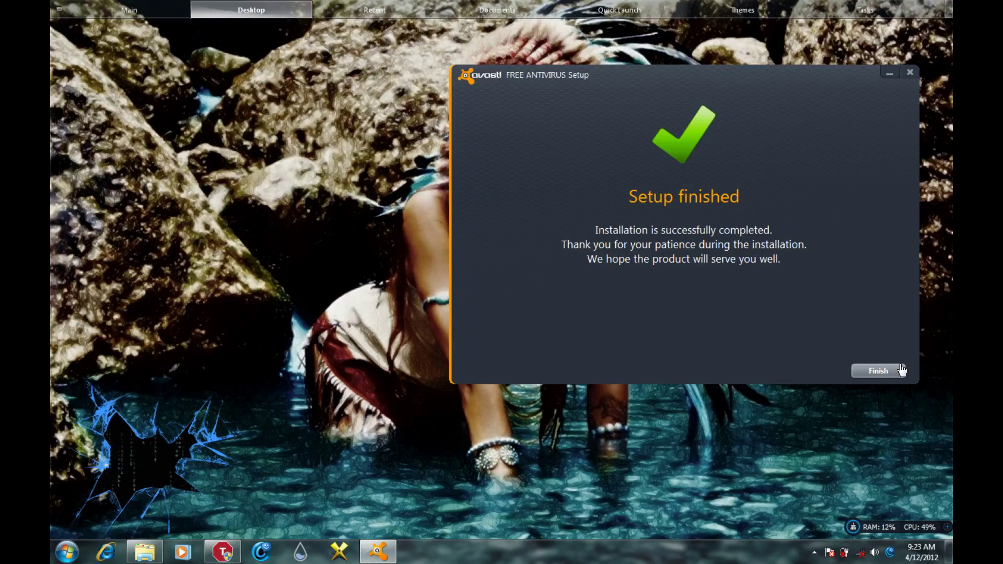
left_click(882, 371)
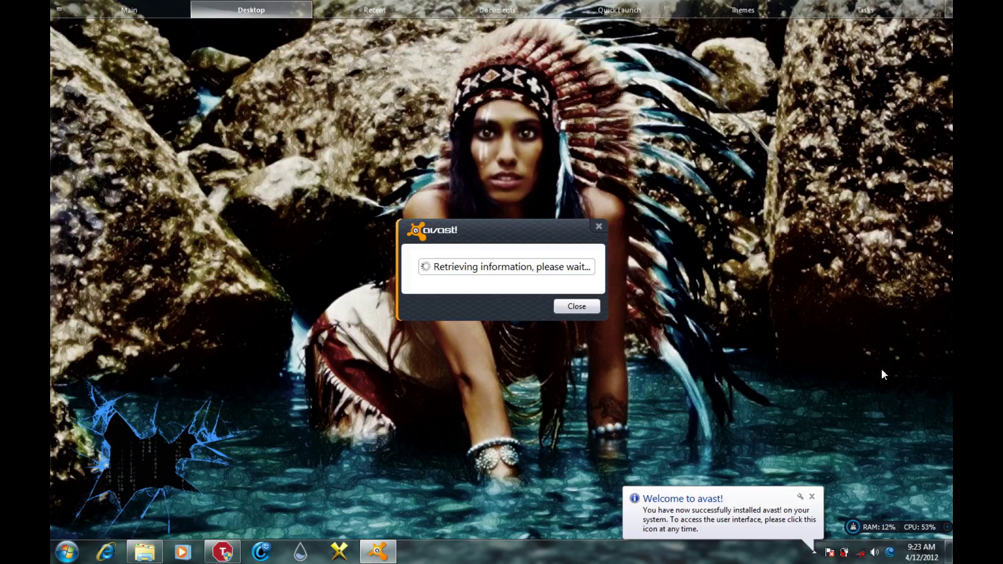
left_click(572, 308)
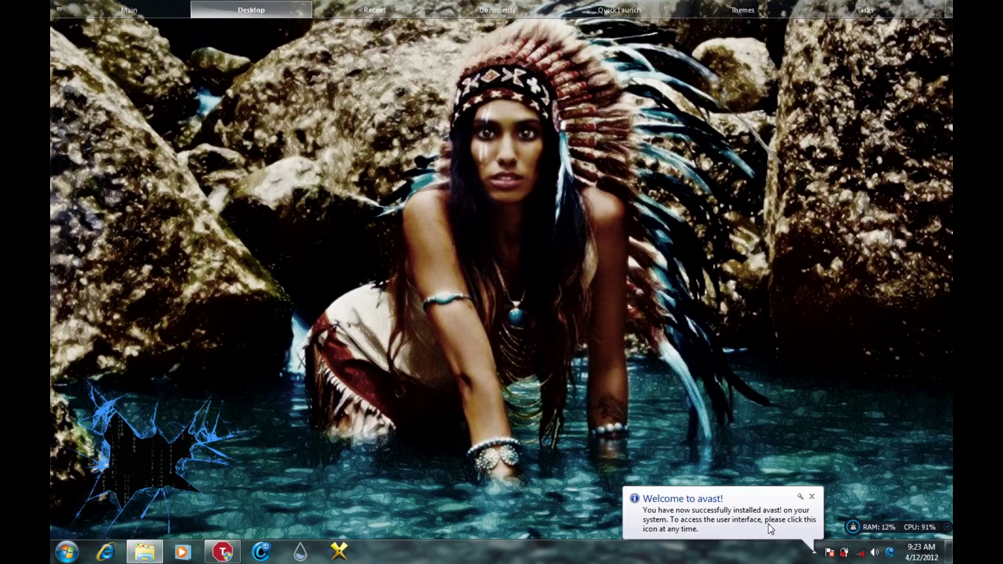
Open the avast! Free Antivirus interface from the hidden notification icons and reposition its window on the desktop.
left_click(814, 554)
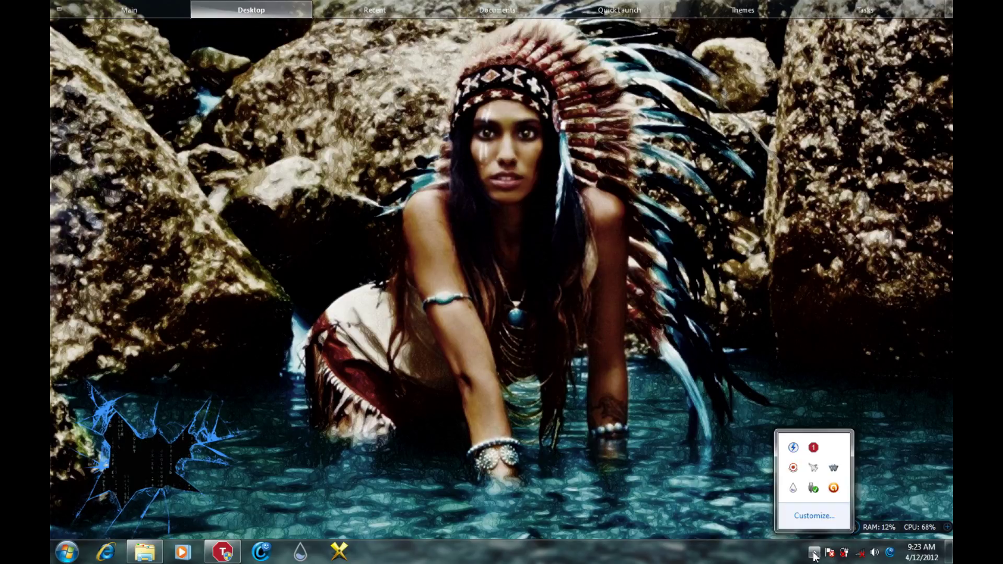
left_click(833, 489)
left_click_drag(533, 51, 464, 97)
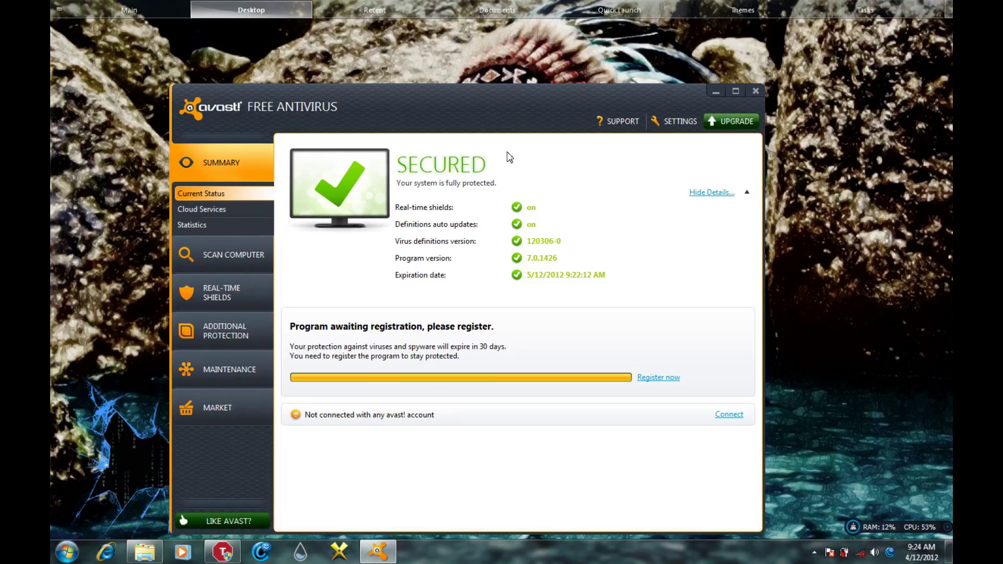
Reposition the avast! window, copy the license key from the AVAST 7 KEY text file, and close the file and its folder.
left_click_drag(501, 94, 566, 61)
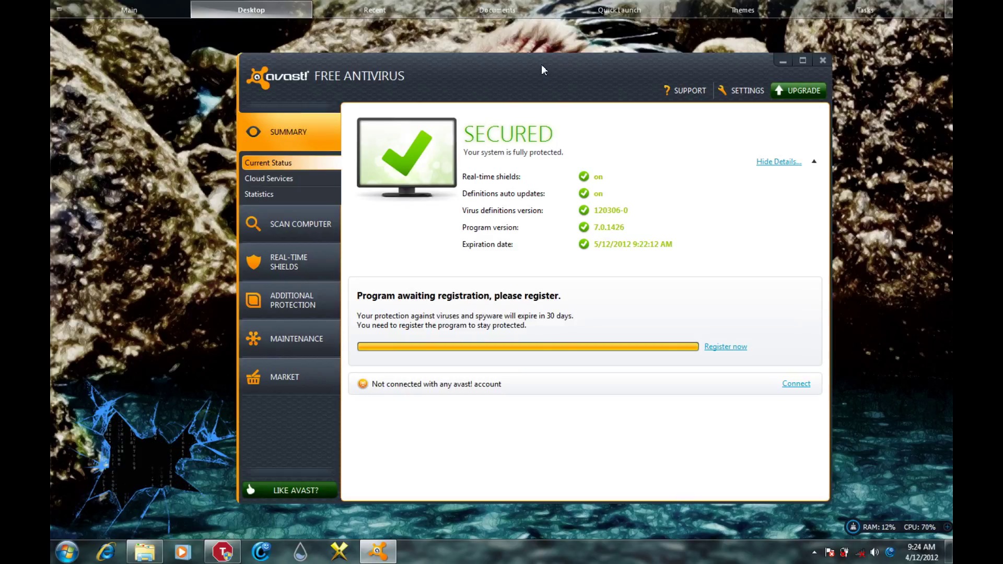
left_click_drag(543, 69, 576, 54)
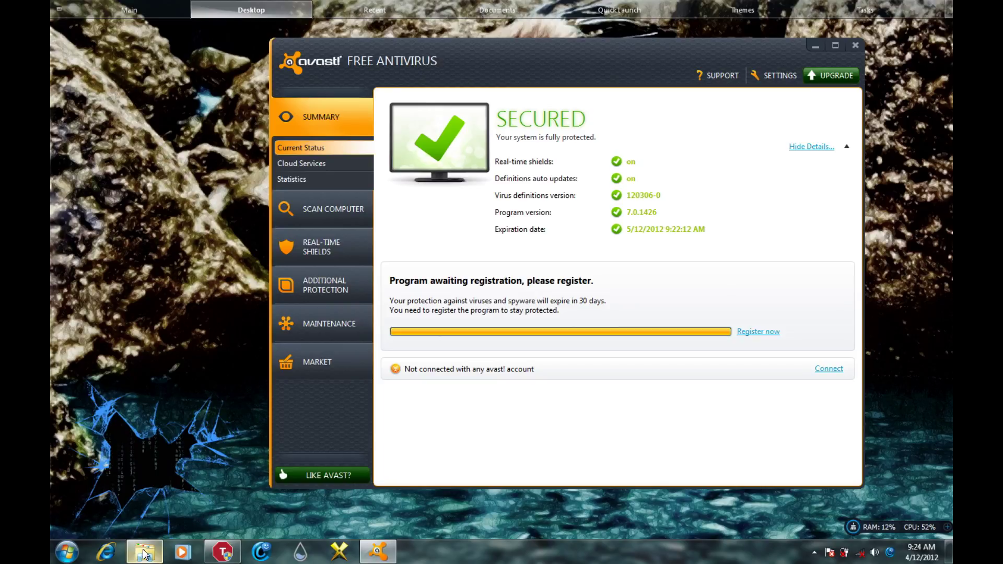
mouse_move(144, 558)
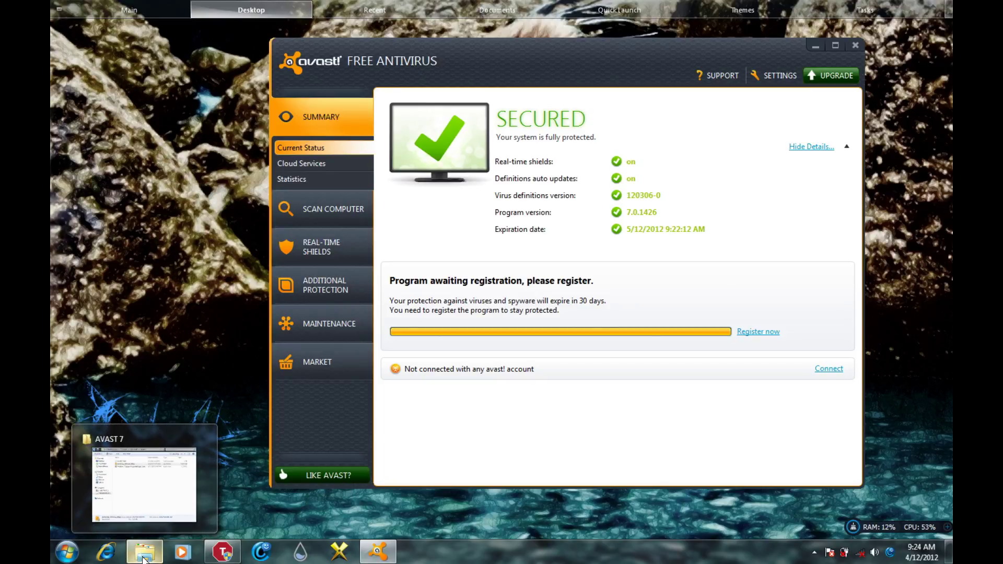
left_click(144, 558)
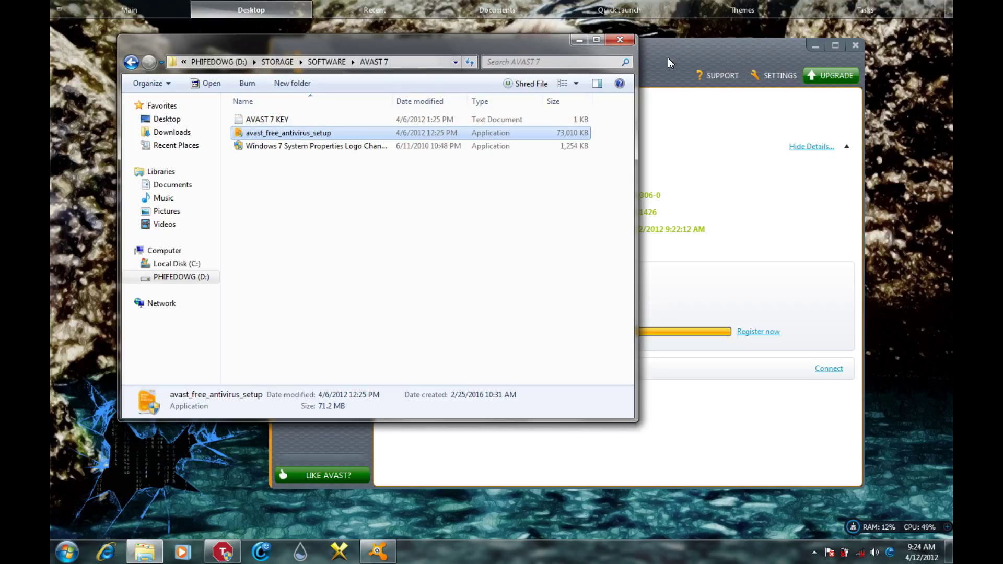
double_click(272, 120)
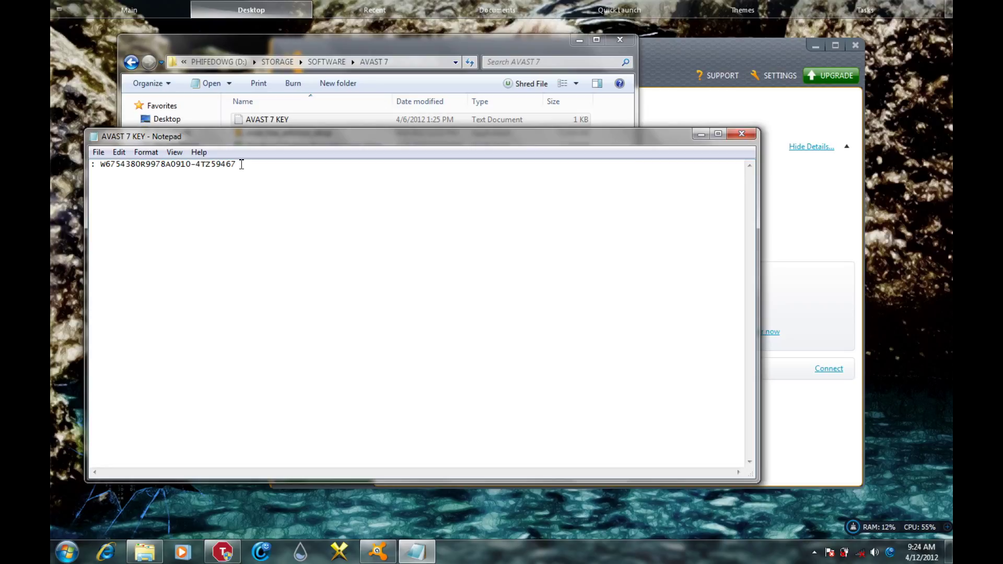
left_click_drag(241, 165, 99, 164)
right_click(148, 164)
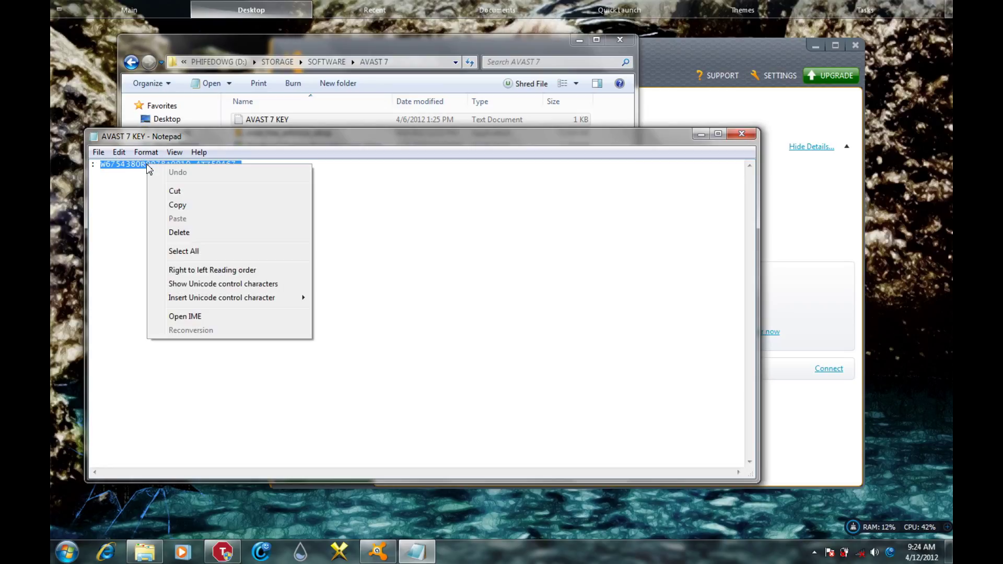
left_click(179, 203)
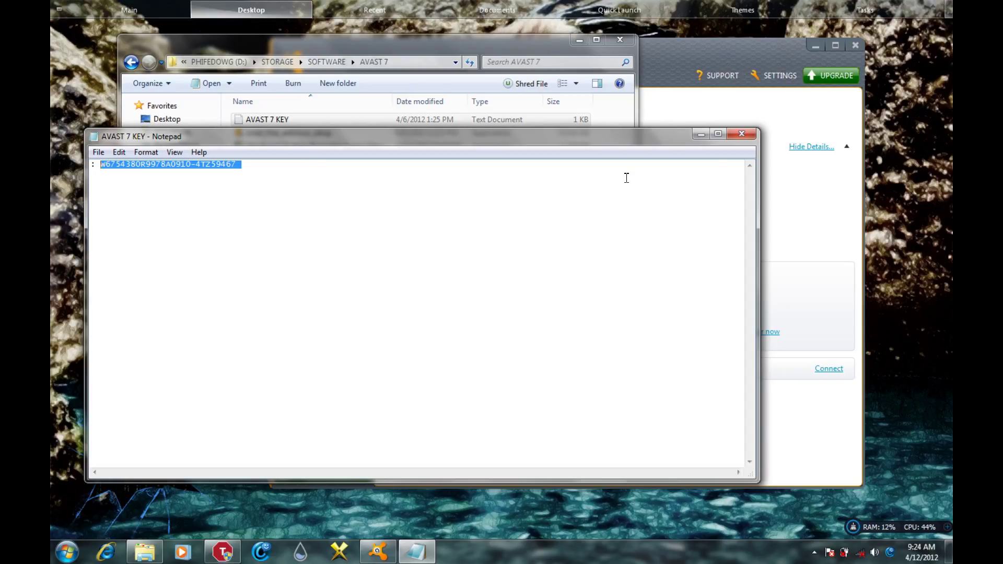
left_click(741, 134)
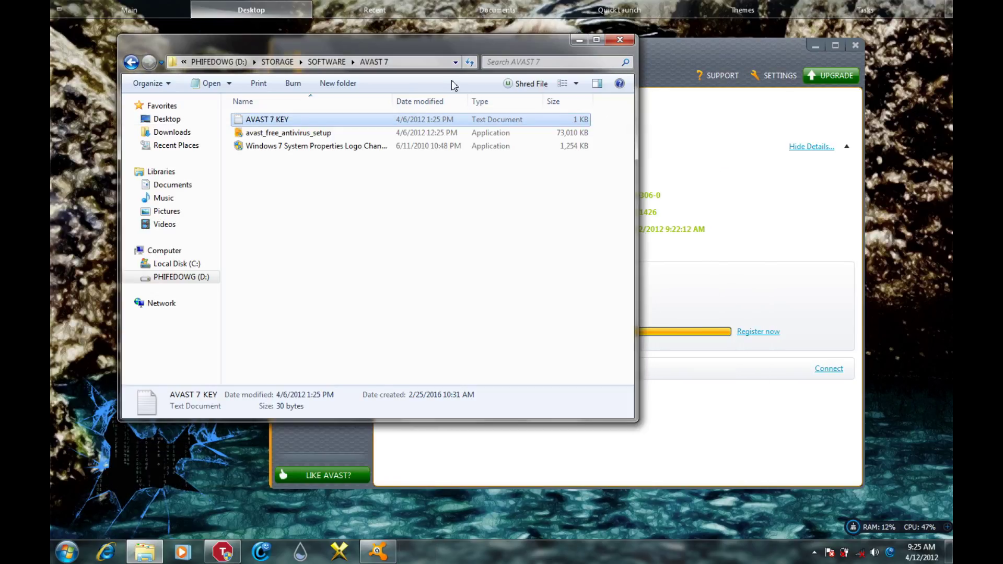
left_click(620, 40)
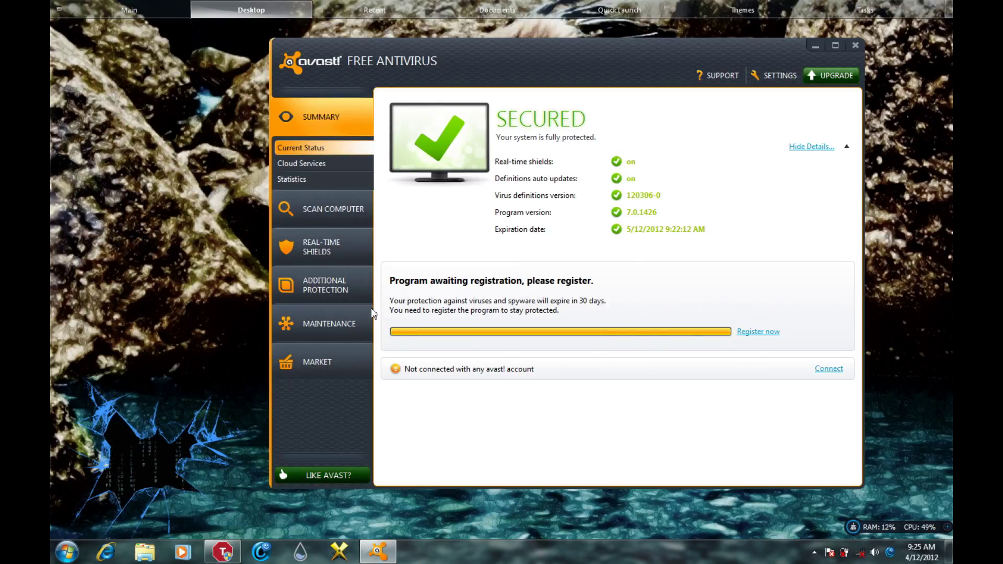
Register avast! offline by pasting the copied license key into the license key field and submitting it.
left_click(330, 324)
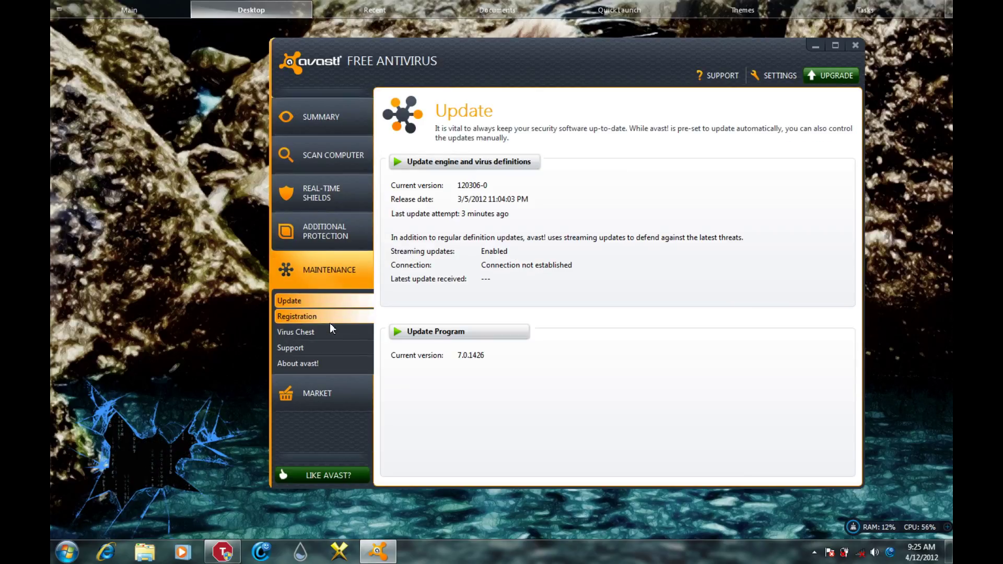
left_click(302, 317)
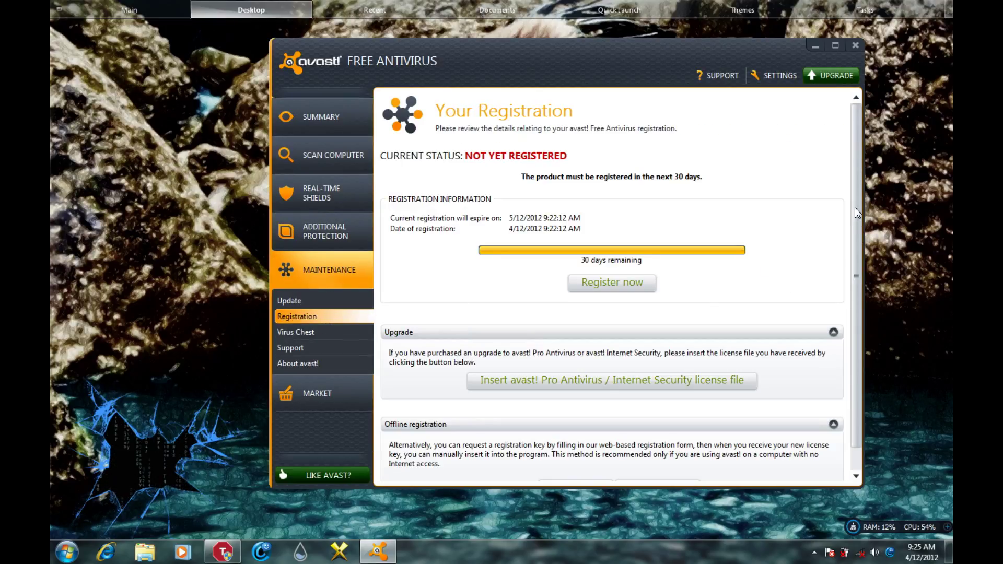
left_click_drag(855, 208, 858, 264)
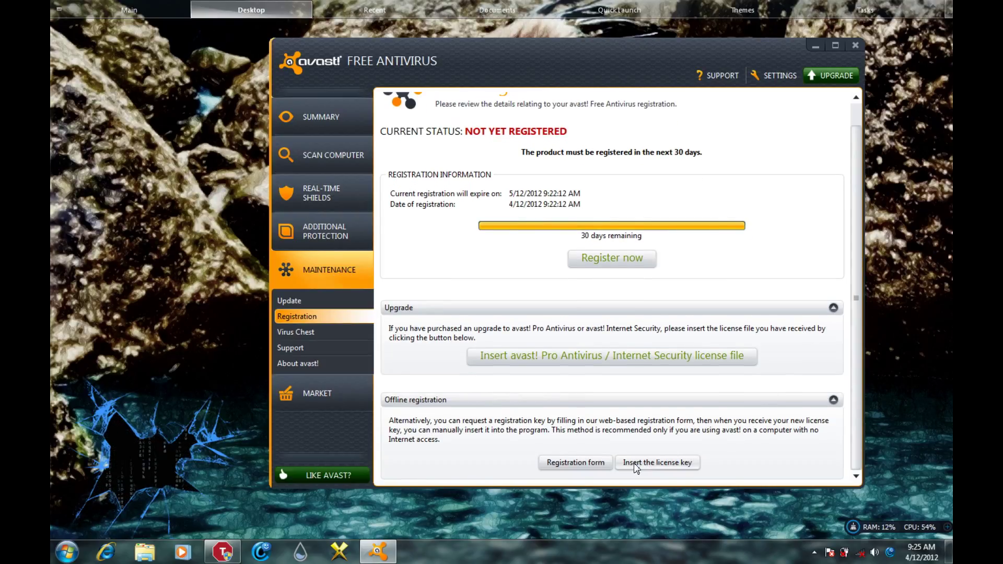
left_click(671, 463)
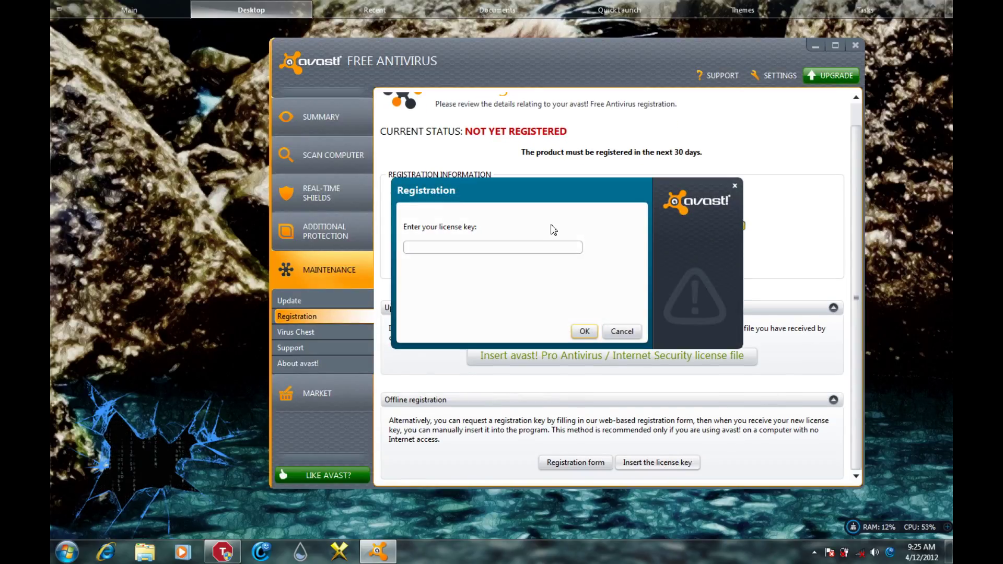
right_click(504, 247)
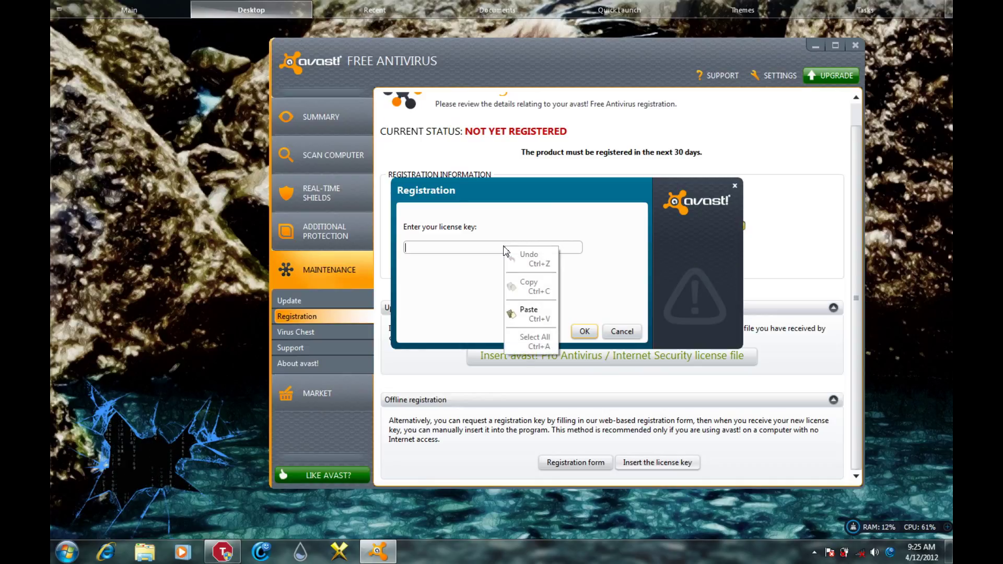
left_click(528, 312)
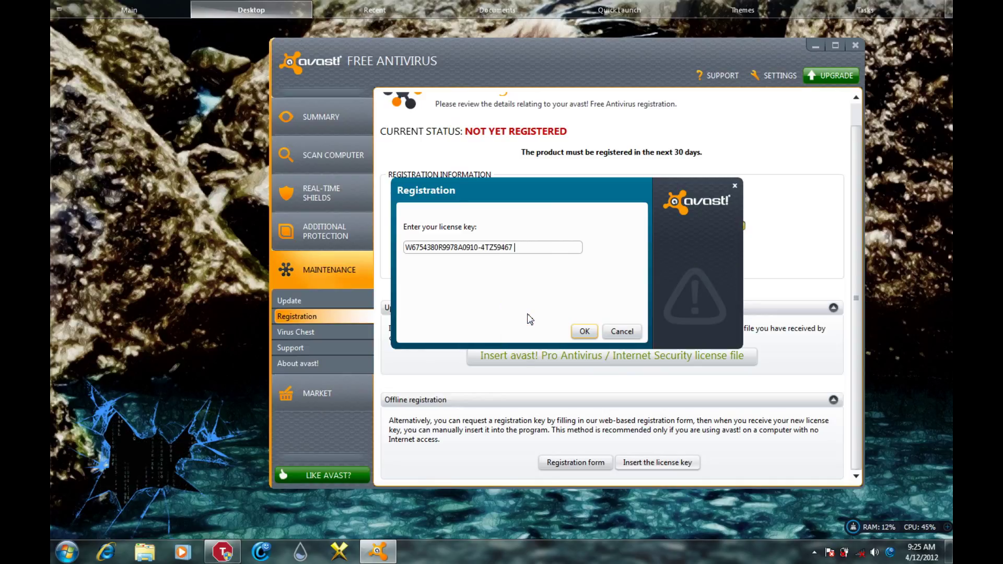
left_click(584, 332)
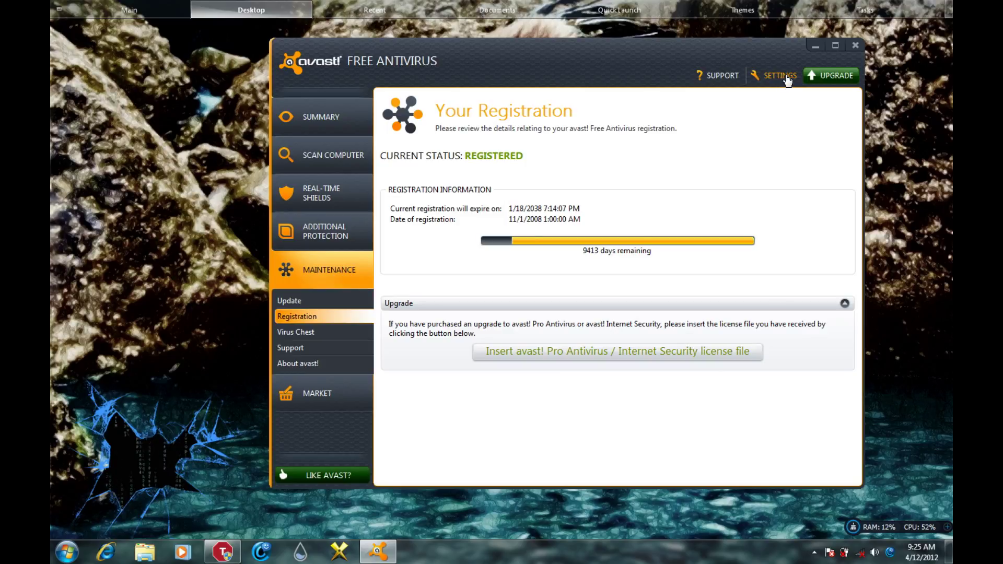
Set avast! program updates to Manual update in the update settings and save the change.
left_click(778, 77)
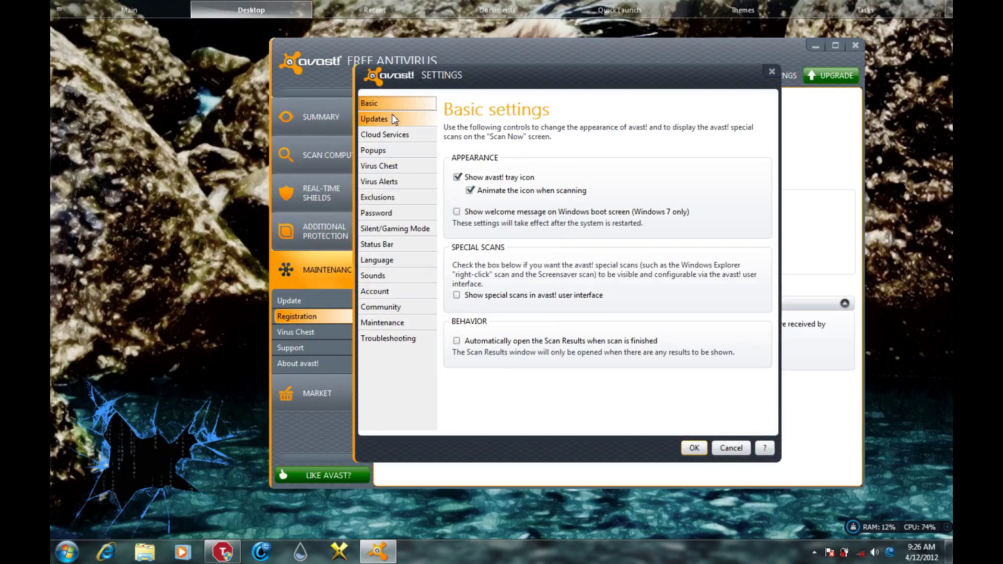
left_click(371, 119)
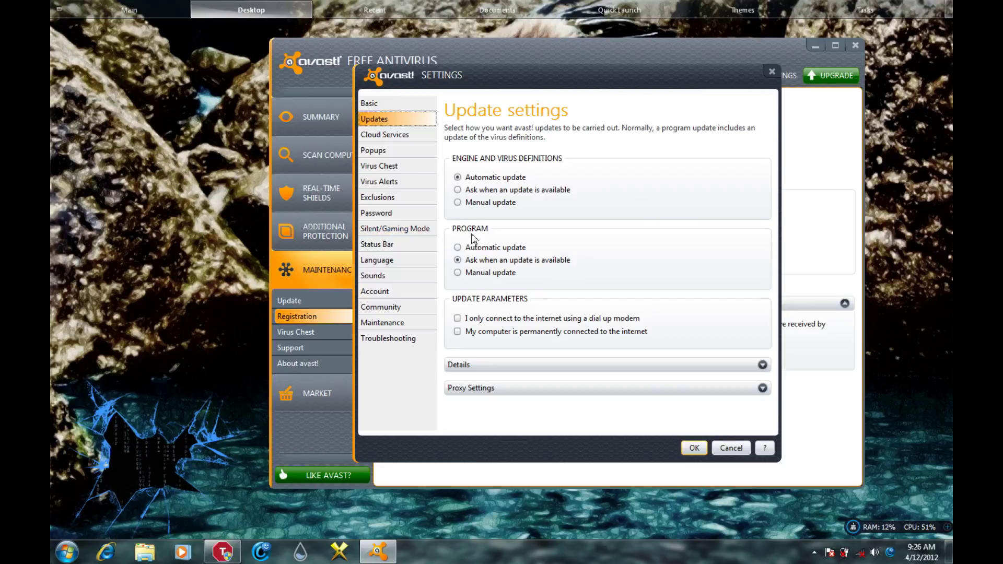
left_click(458, 273)
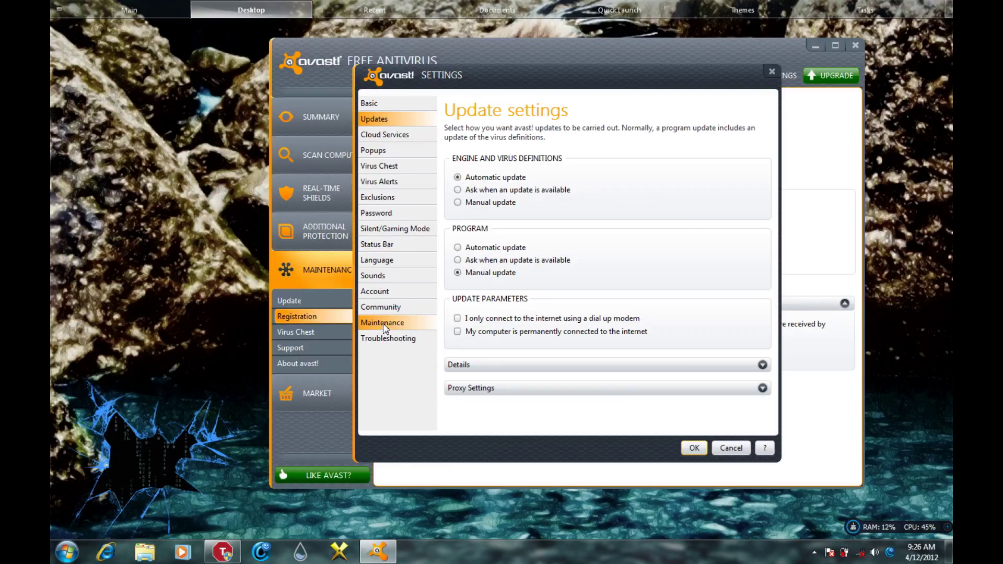
left_click(693, 448)
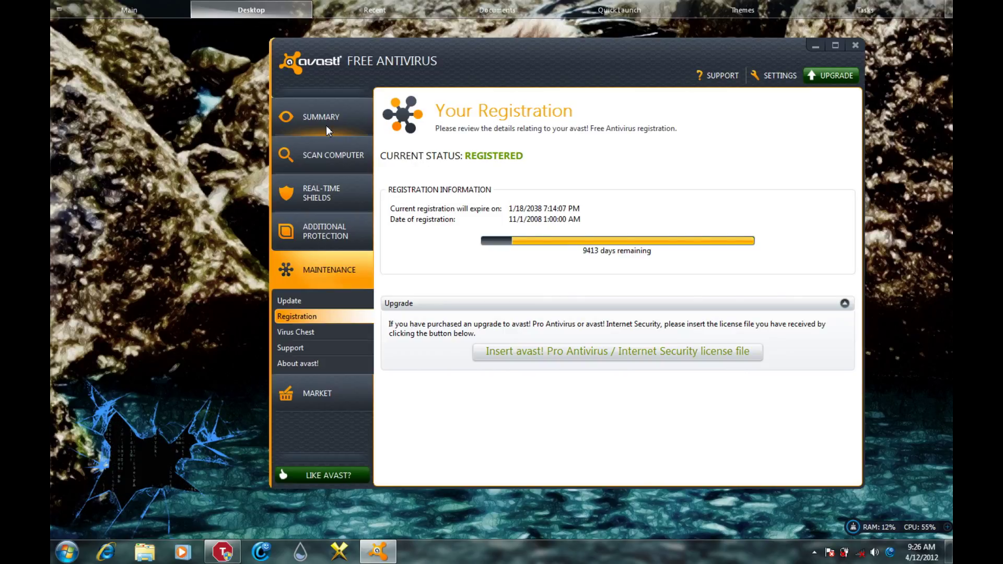
In the Quick scan settings, set heuristics sensitivity to High, enable scanning for potentially unwanted programs, and select all packers.
left_click(320, 158)
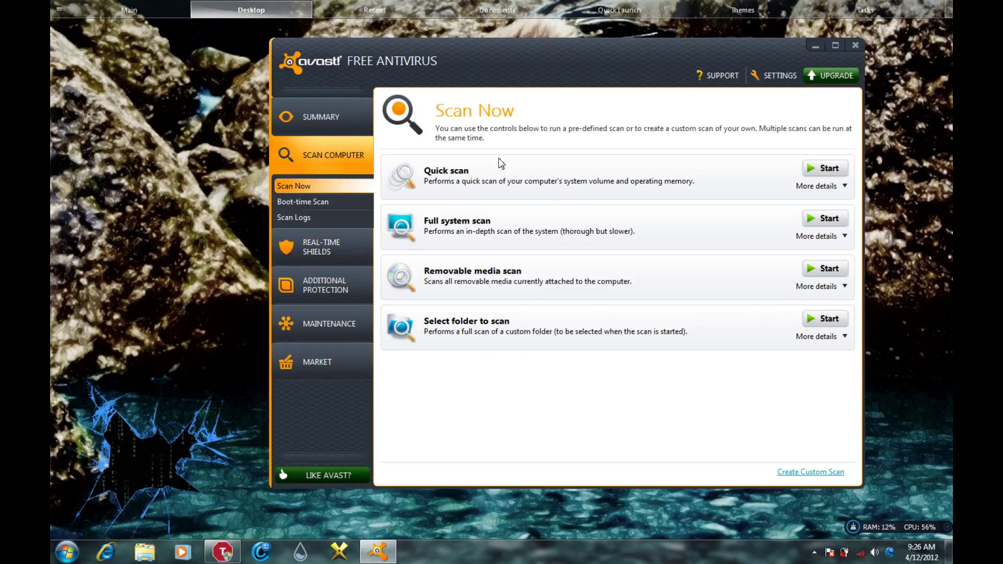
left_click(820, 187)
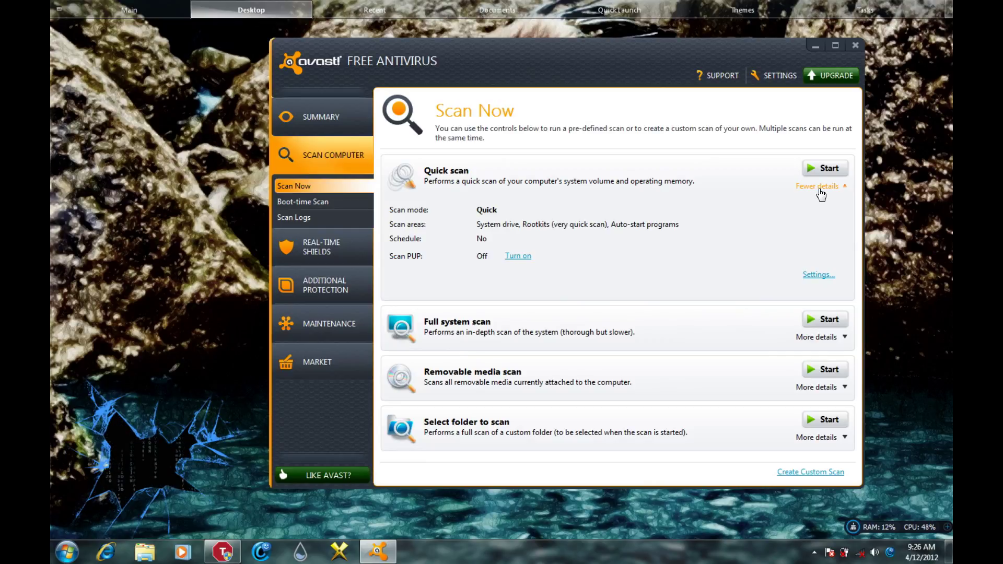
left_click(819, 274)
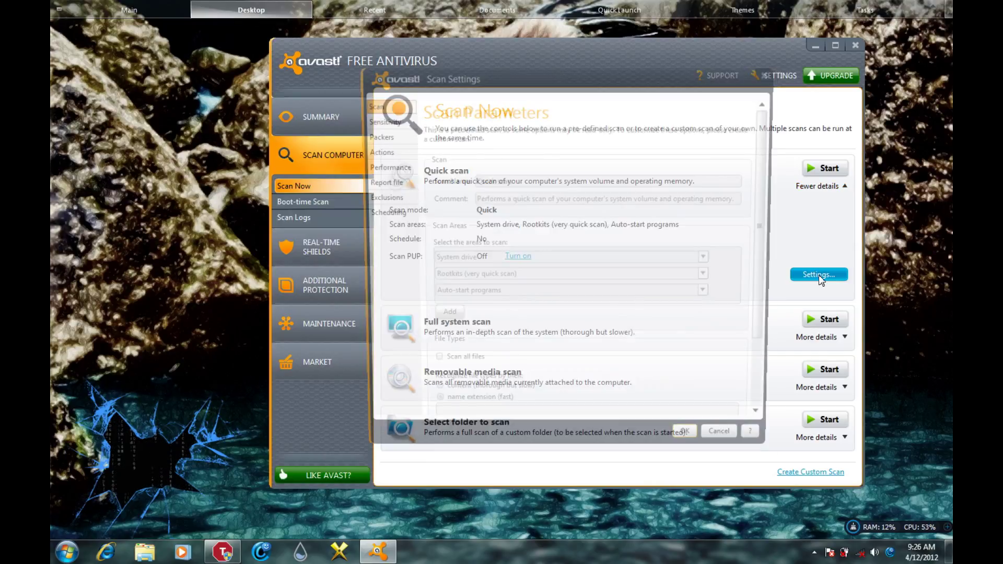
left_click(383, 121)
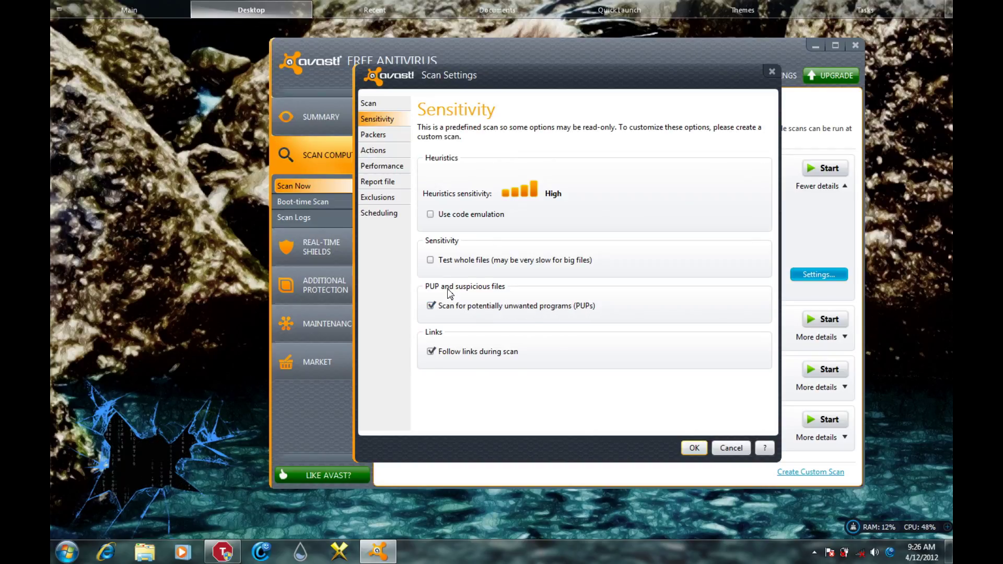
left_click(384, 137)
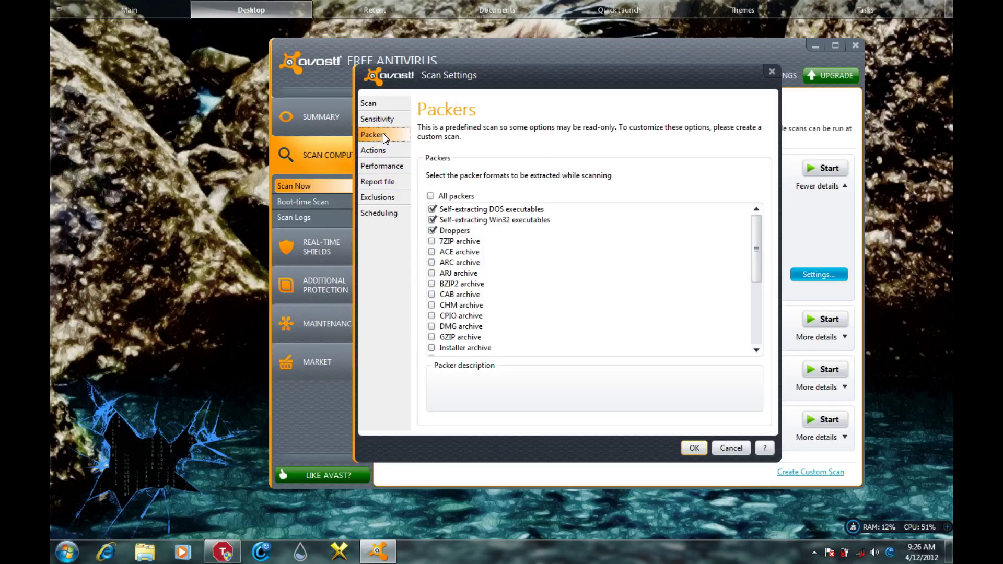
left_click(433, 197)
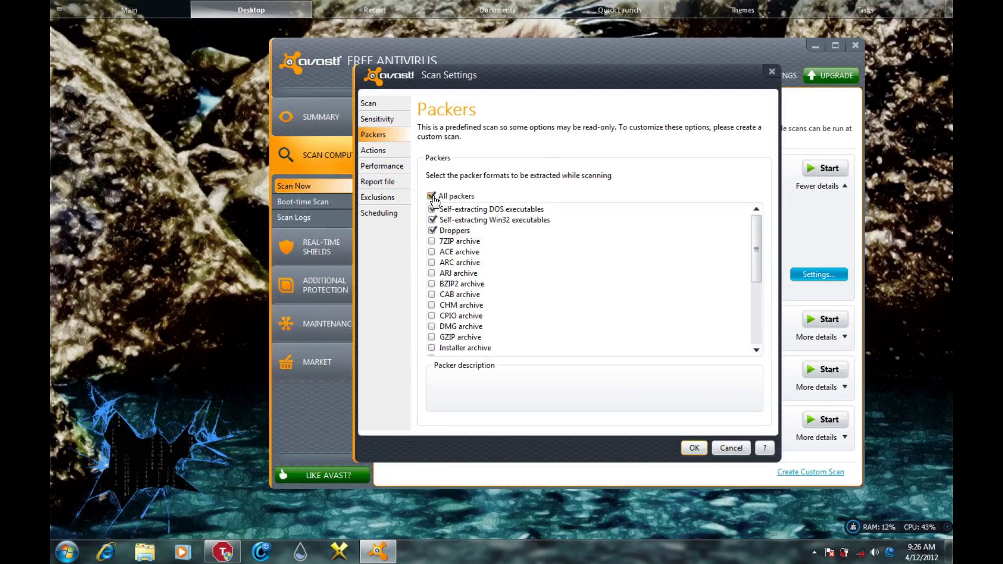
Set the Quick scan's priority to High, review its report file and scheduling options, save the settings, and collapse its details.
left_click(373, 151)
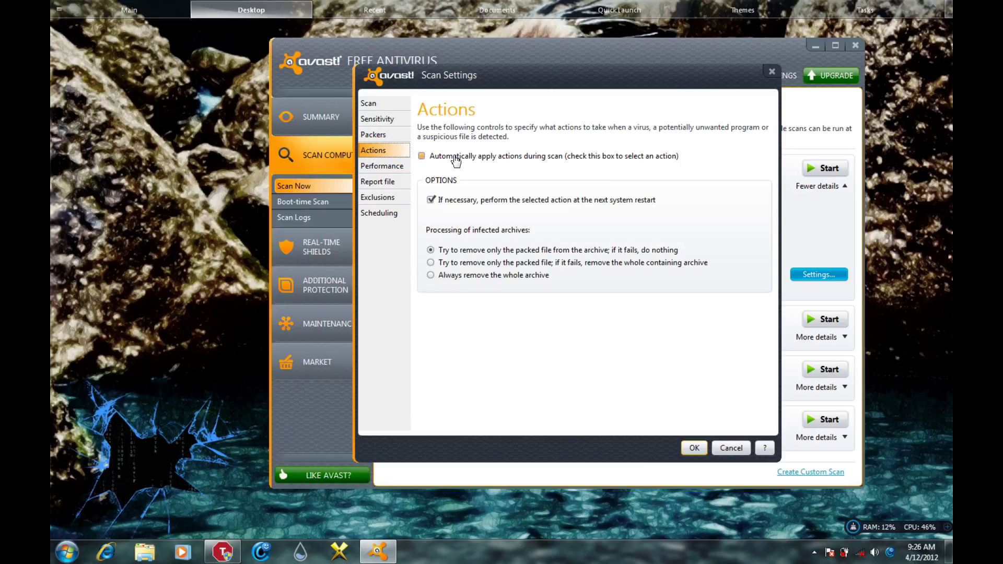
left_click(376, 167)
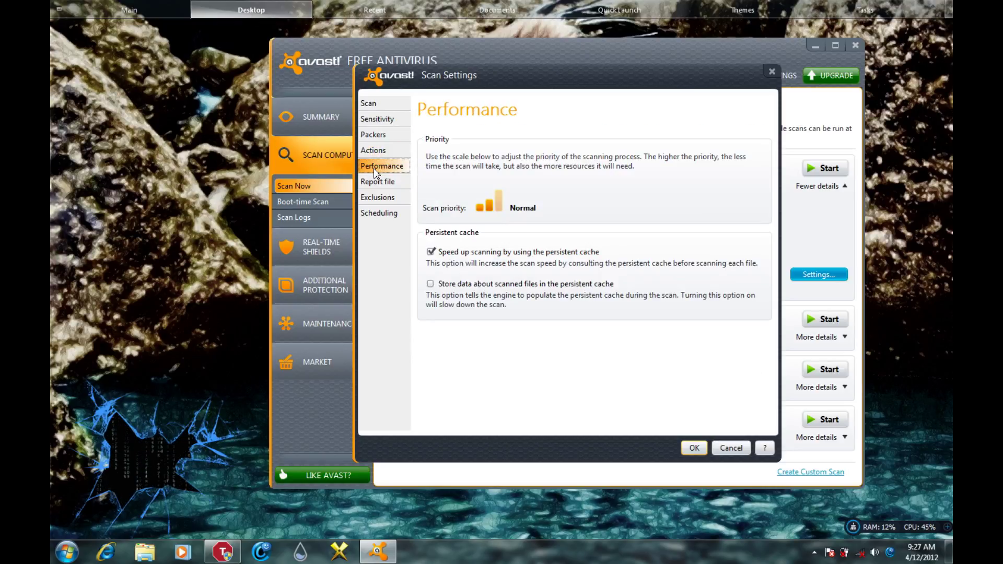
left_click(500, 207)
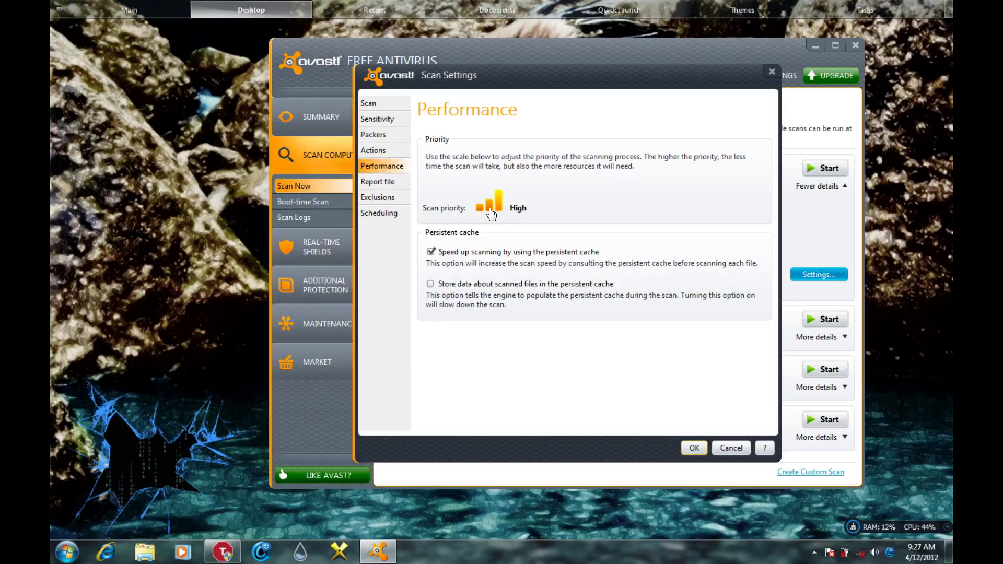
left_click(377, 197)
left_click(375, 182)
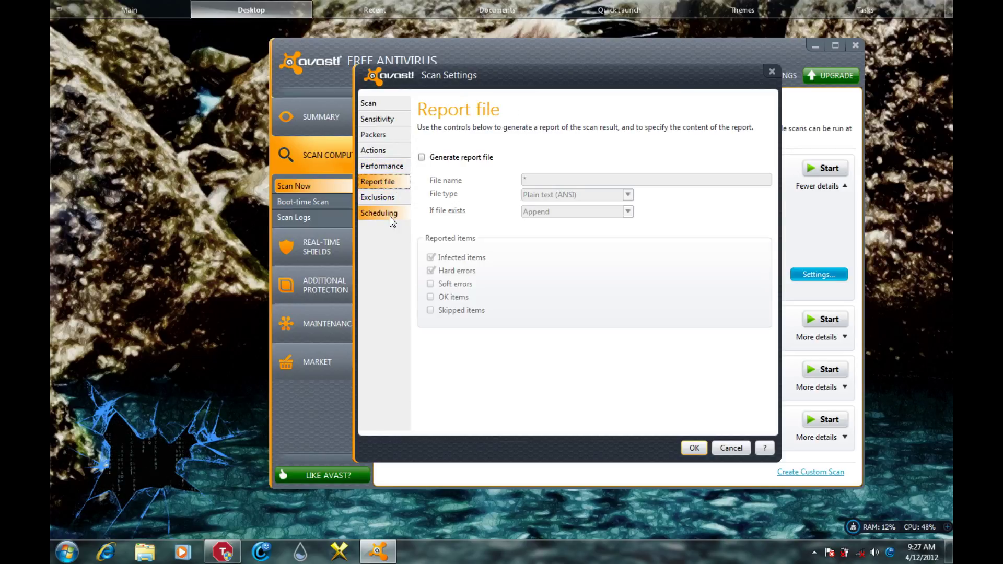
left_click(388, 214)
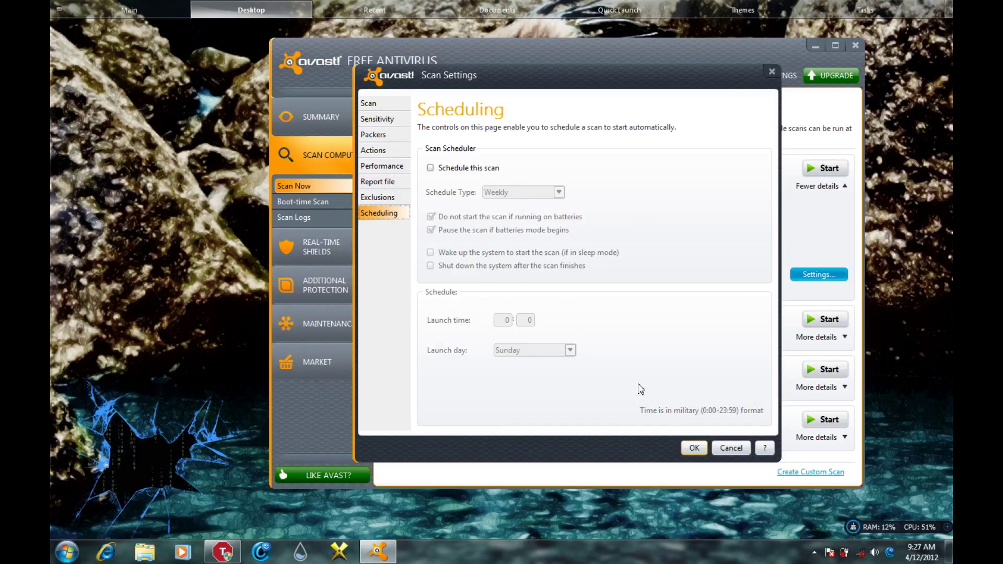
left_click(694, 449)
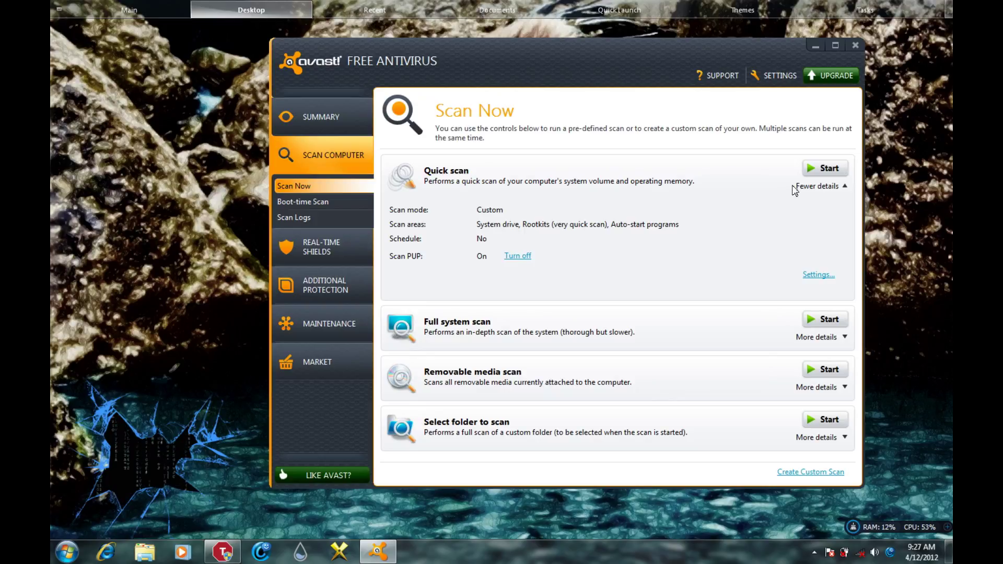
left_click(817, 187)
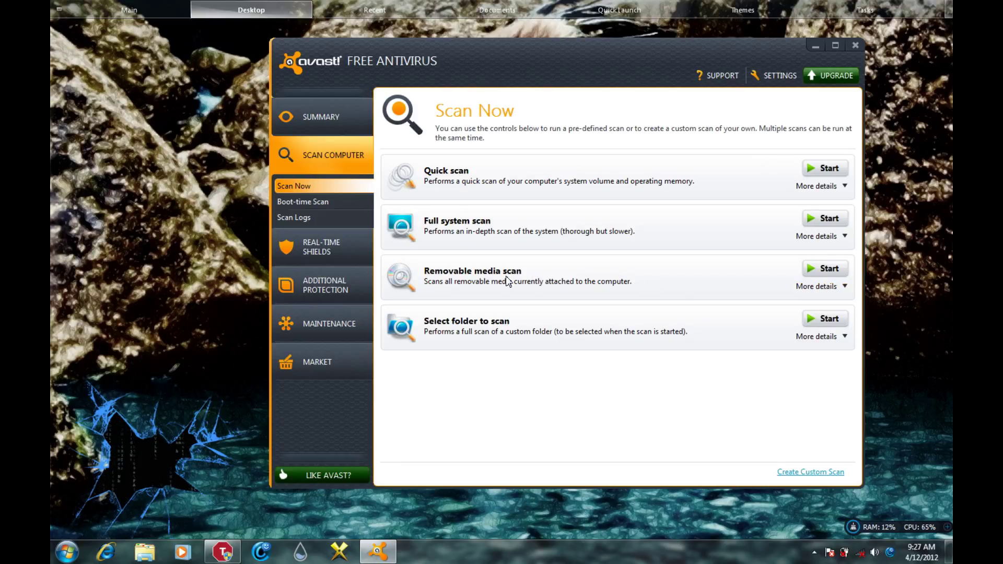
In the Removable media scan settings, set heuristics sensitivity to High and select all packers for extraction.
left_click(809, 287)
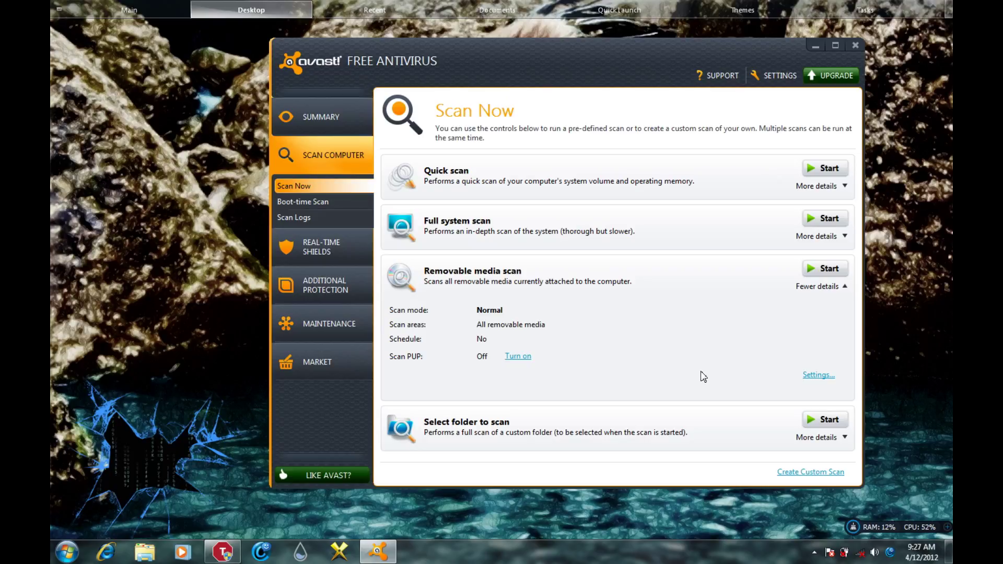
left_click(810, 374)
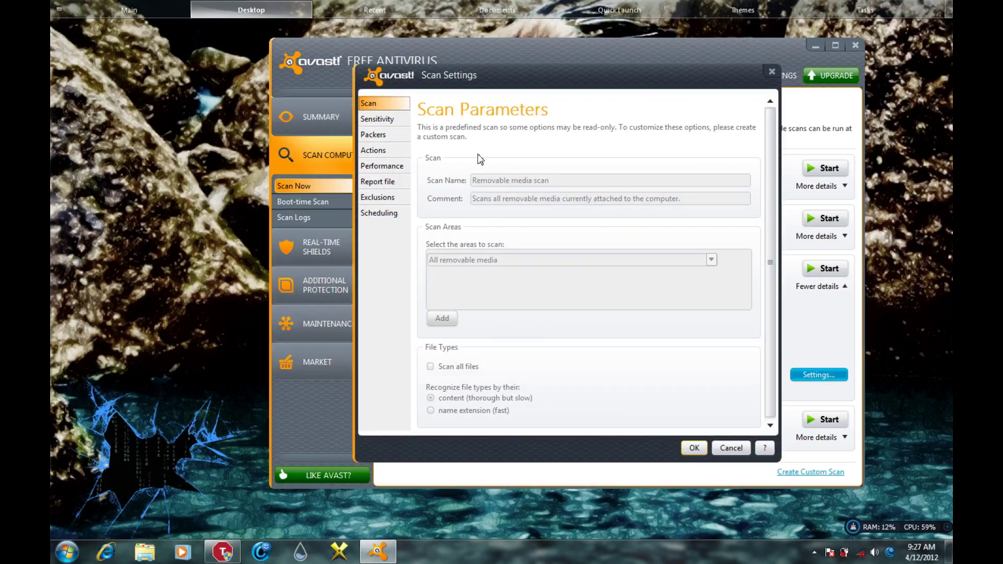
left_click(380, 119)
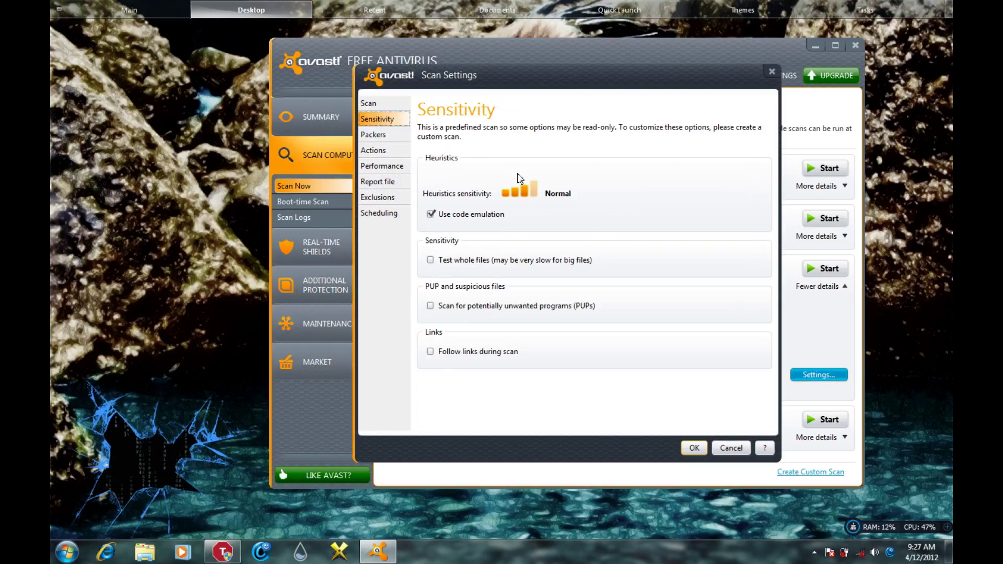
left_click(532, 187)
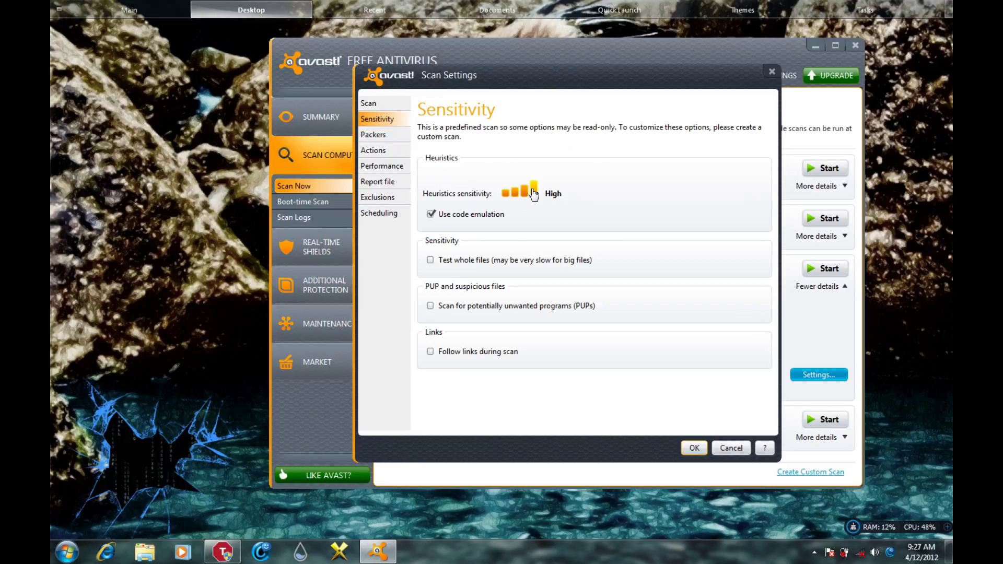
left_click(376, 134)
left_click(431, 196)
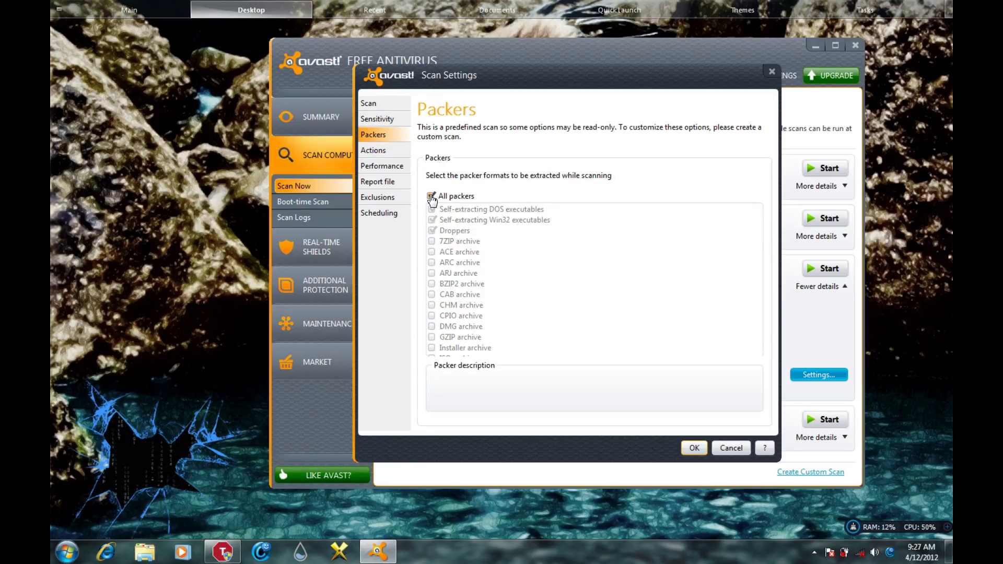
Set the Removable media scan's priority to High, enable scanning for potentially unwanted programs, save the settings, and collapse its details.
left_click(377, 150)
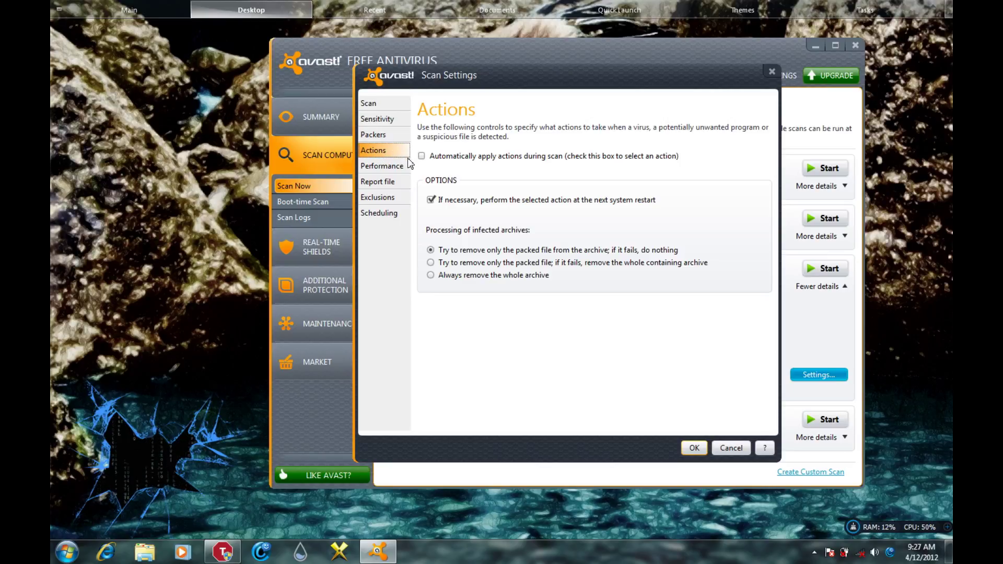
left_click(387, 166)
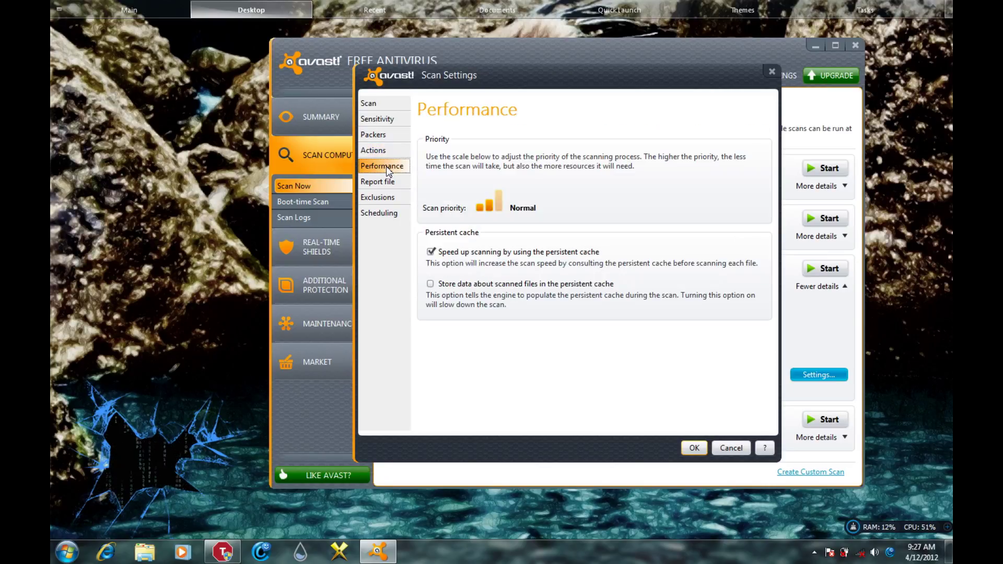
left_click(497, 207)
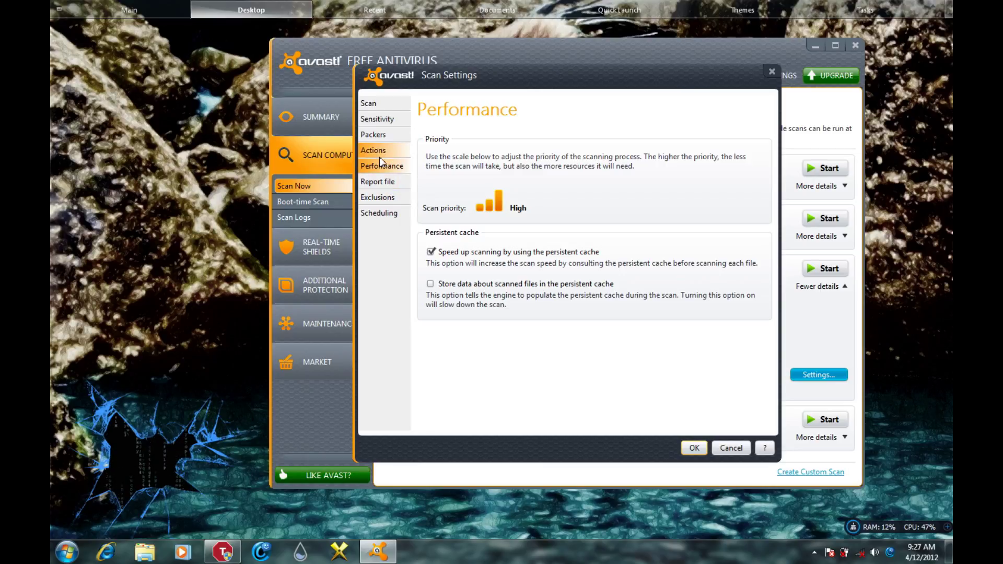
left_click(377, 150)
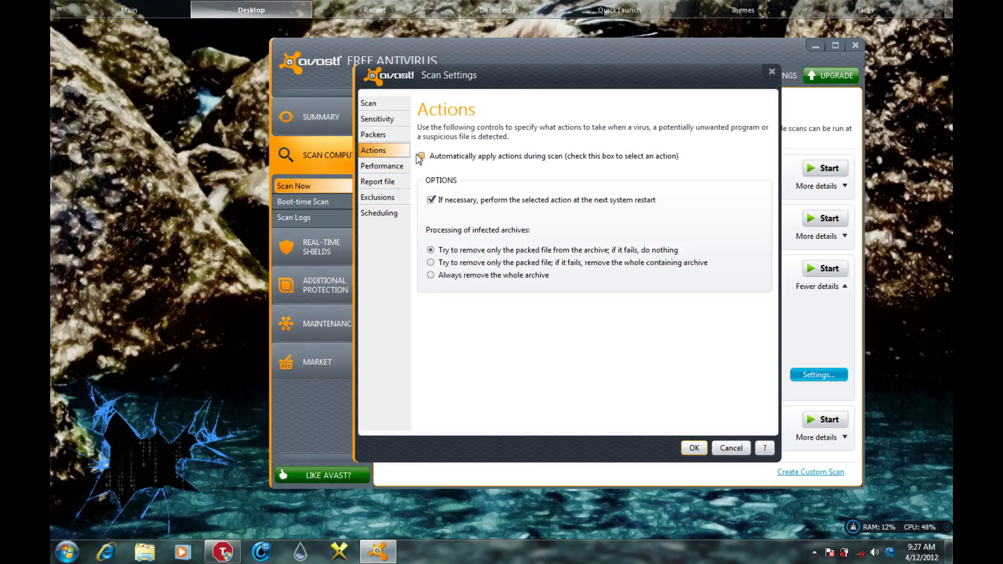
left_click(382, 135)
left_click(389, 120)
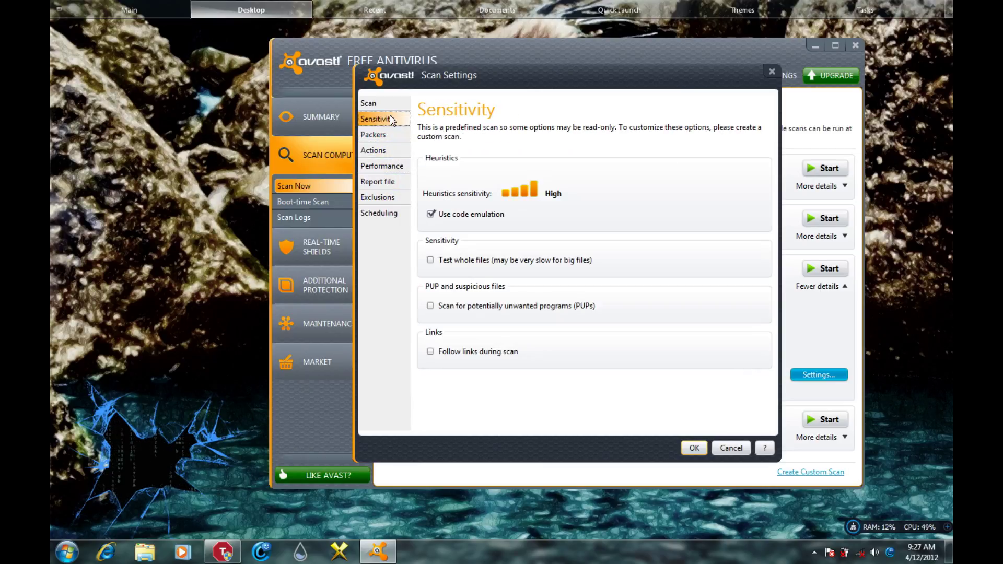
left_click(430, 306)
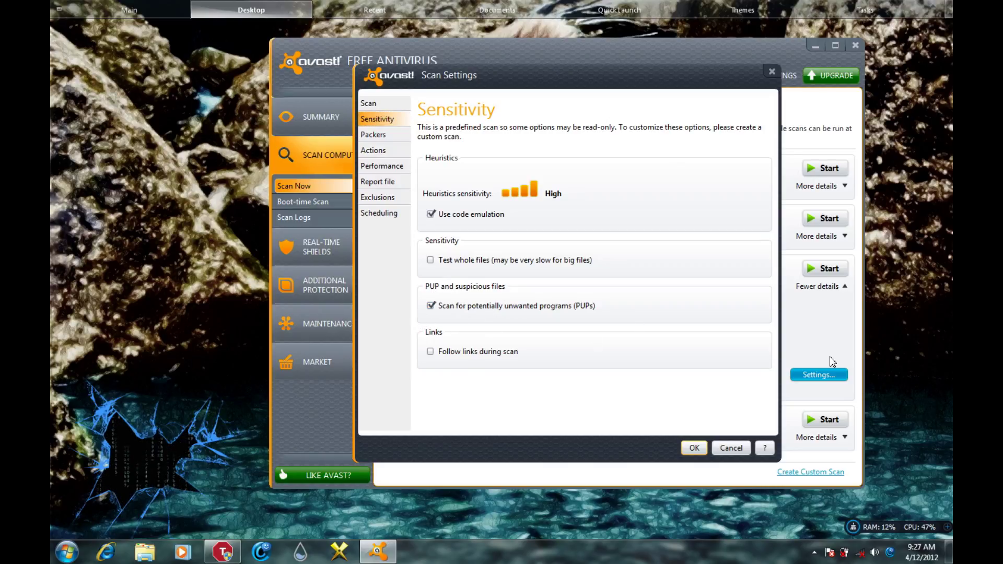
left_click(695, 448)
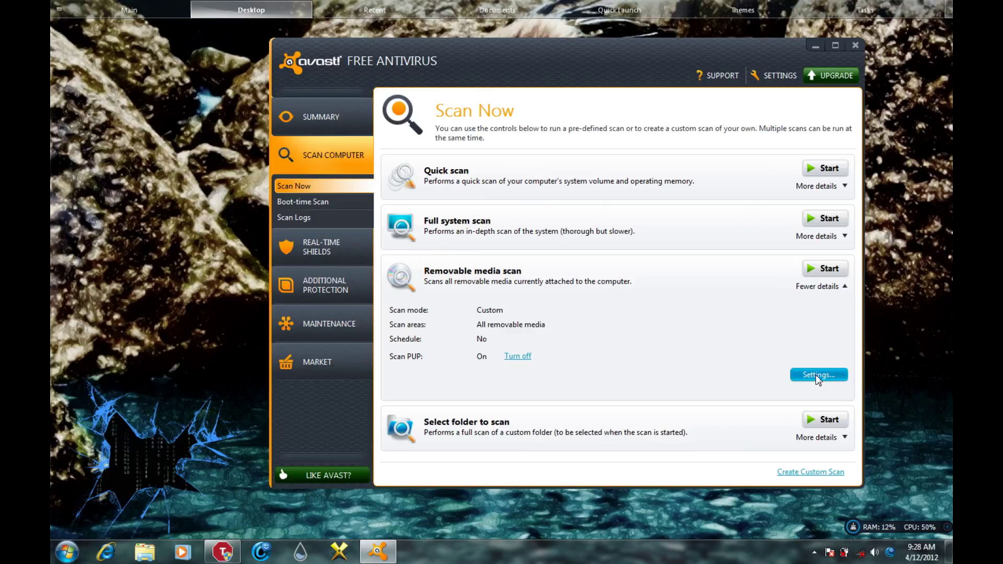
left_click(817, 287)
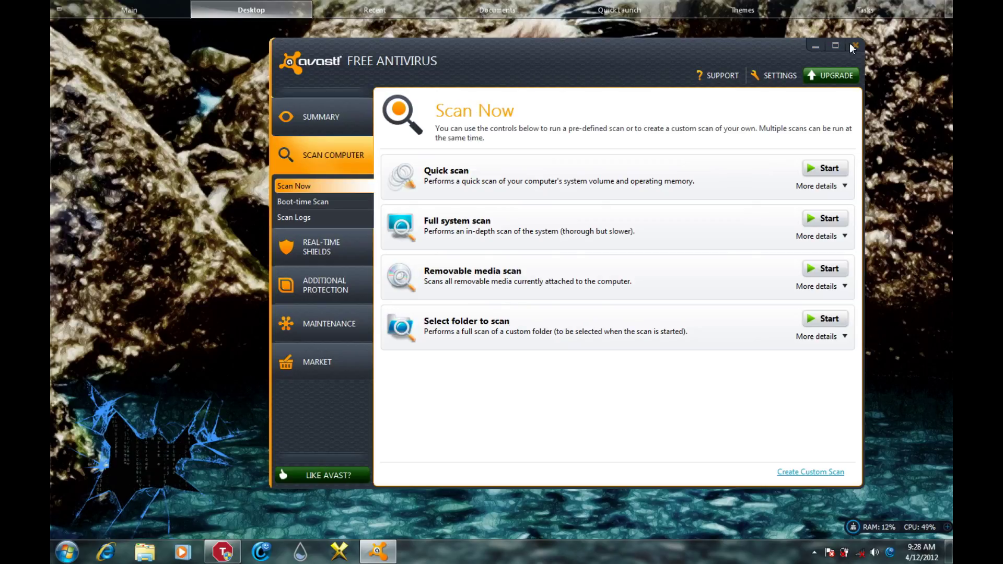
Review the current protection status, hide its details, close the antivirus window, and check the antivirus status among the hidden notification icons.
left_click(367, 124)
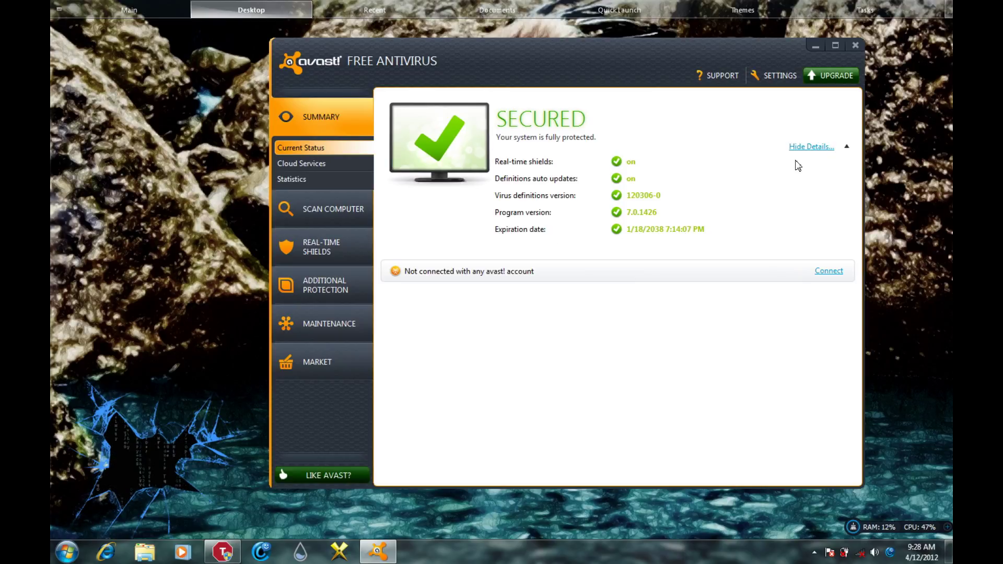
left_click(811, 146)
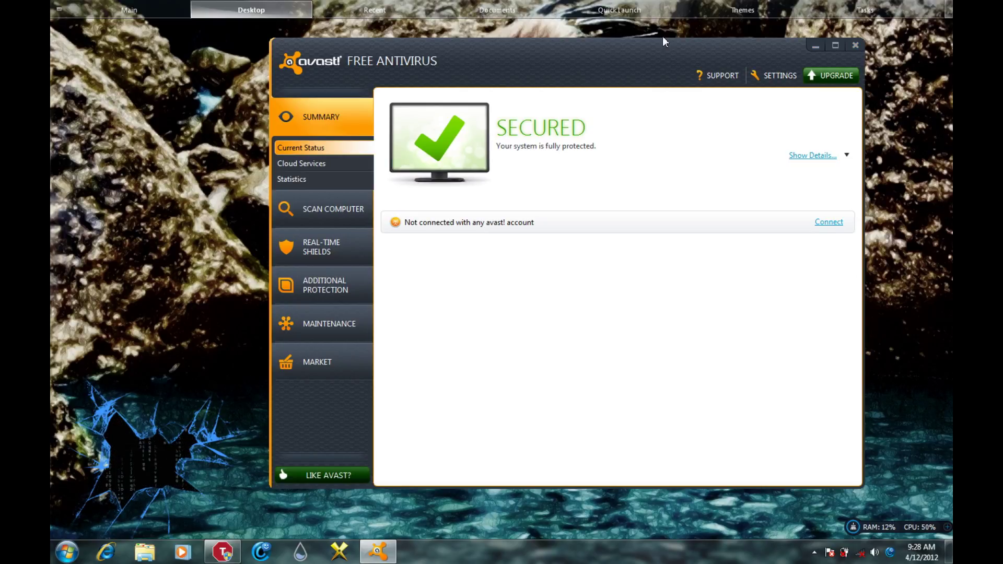
left_click(640, 29)
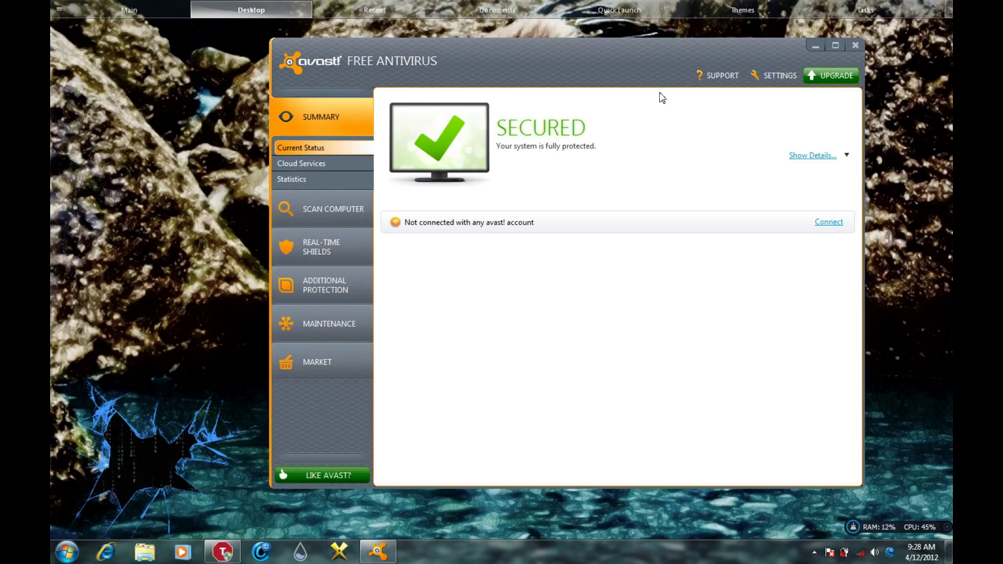
left_click_drag(672, 51, 672, 81)
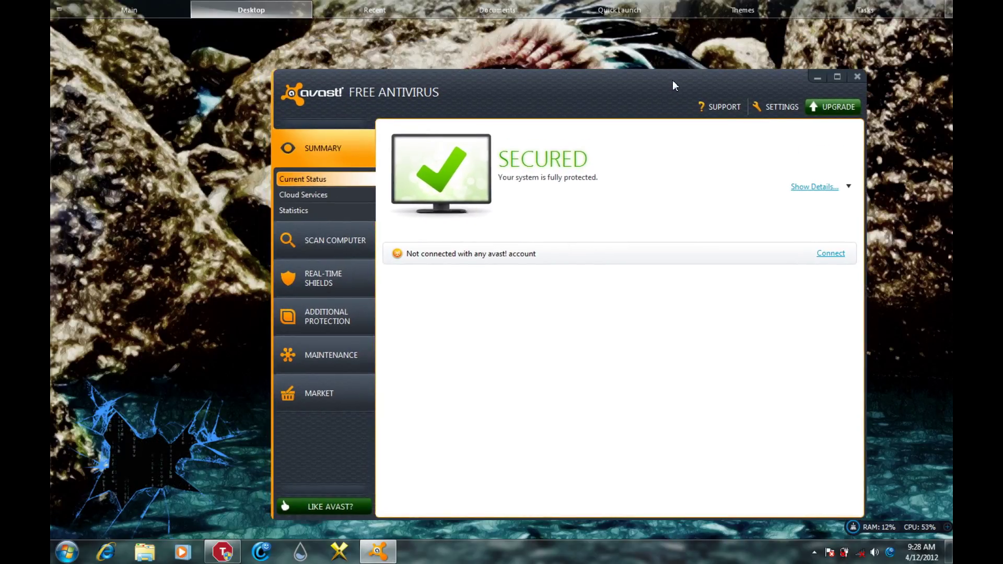
left_click(855, 77)
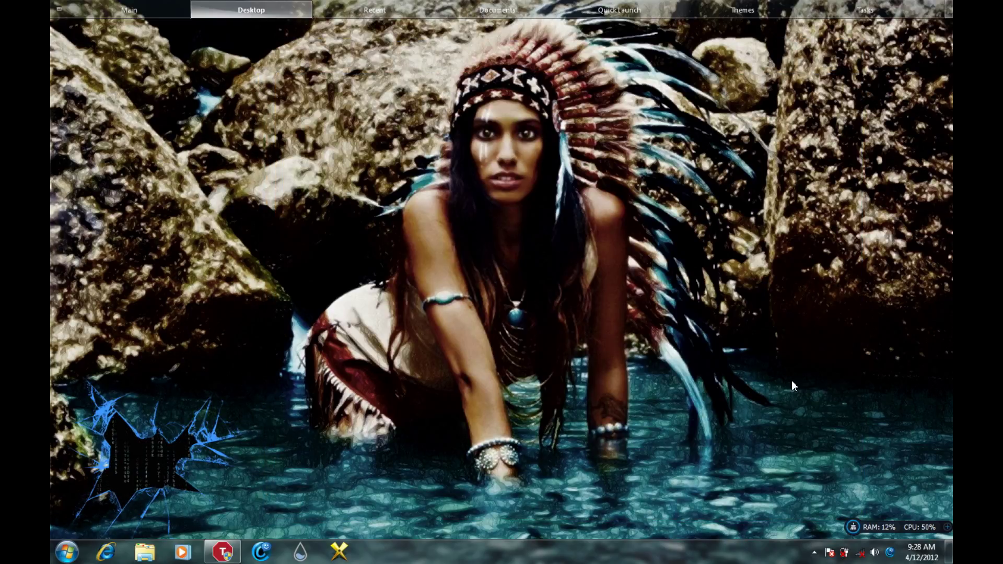
left_click(813, 551)
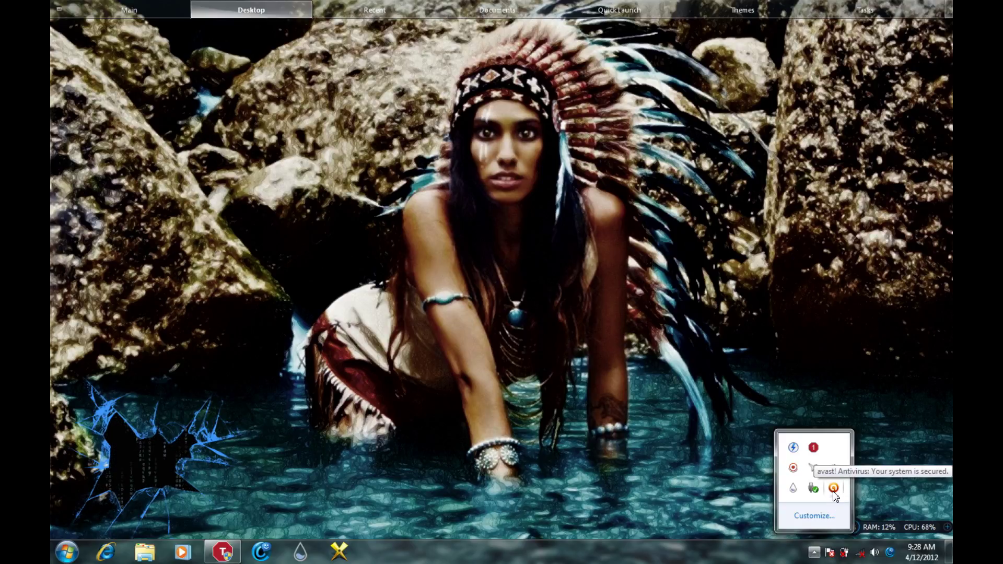
left_click(889, 323)
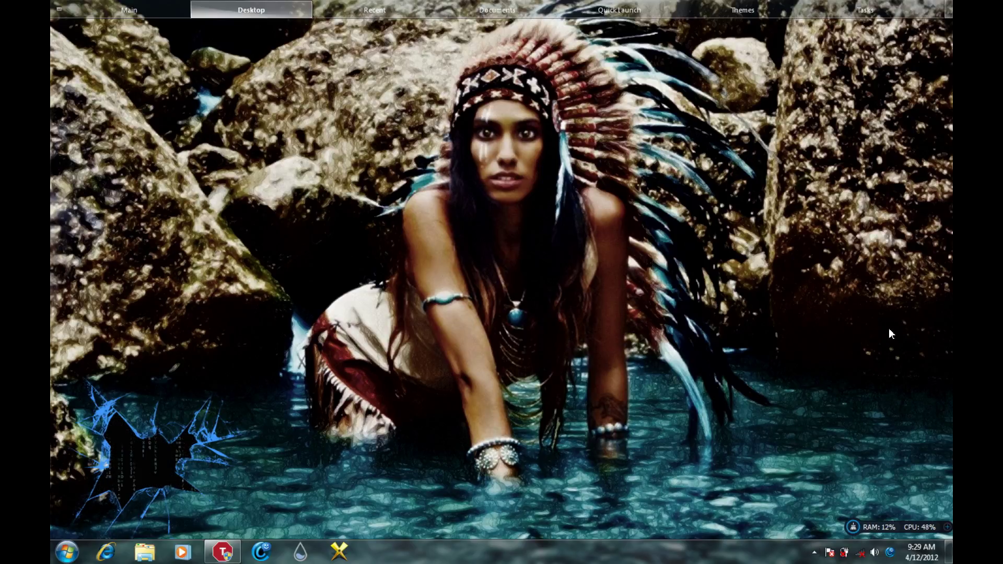
Set the Windows system date to March 11, 2017 and confirm the date and time settings.
left_click(921, 552)
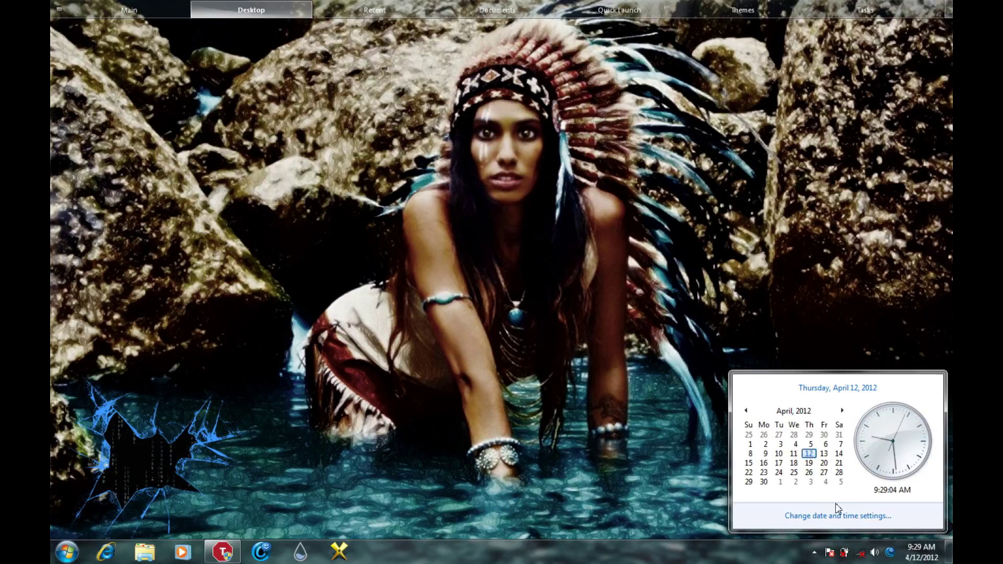
left_click(813, 516)
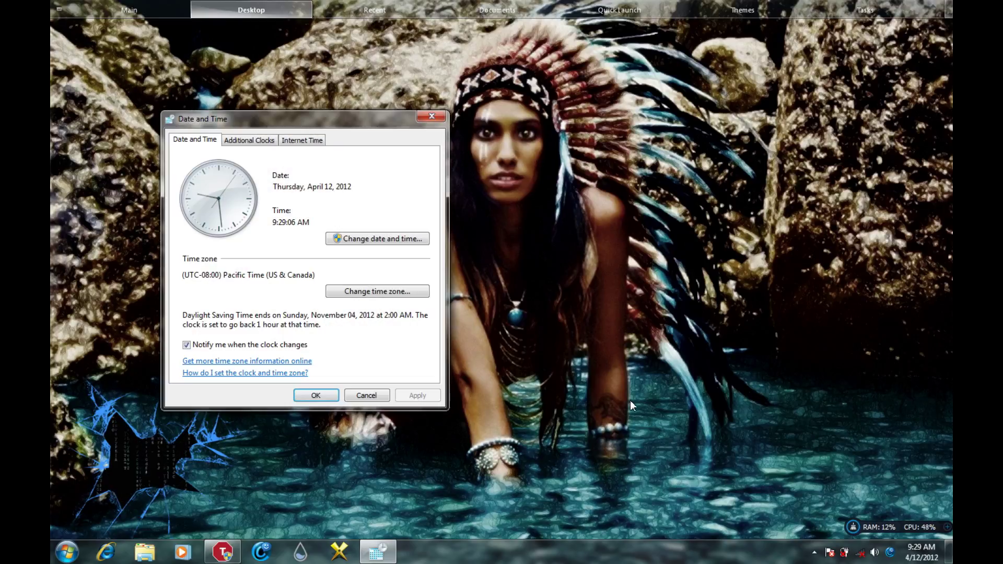
left_click(375, 238)
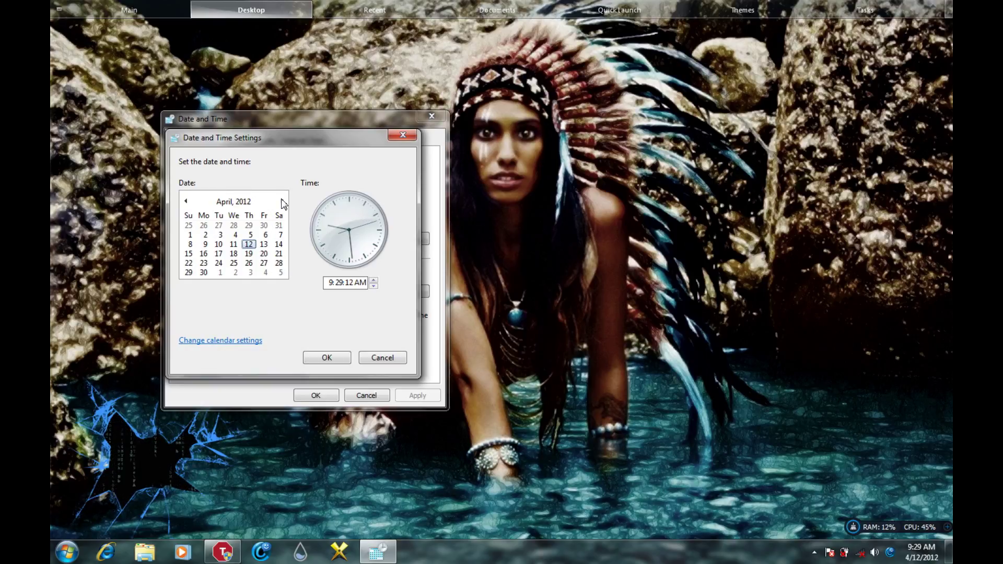
left_click(282, 202)
left_click(283, 202)
left_click(282, 201)
left_click(282, 201)
left_click(283, 201)
left_click(282, 202)
left_click(283, 202)
left_click(283, 202)
left_click(282, 202)
left_click(282, 201)
left_click(282, 201)
left_click(283, 202)
left_click(282, 201)
left_click(283, 202)
left_click(282, 202)
left_click(282, 201)
left_click(283, 201)
left_click(282, 201)
left_click(283, 202)
left_click(283, 202)
left_click(283, 201)
left_click(283, 201)
left_click(282, 202)
left_click(283, 202)
left_click(283, 202)
left_click(283, 202)
left_click(283, 201)
left_click(282, 202)
left_click(282, 202)
left_click(282, 201)
left_click(283, 202)
left_click(283, 202)
left_click(283, 202)
left_click(283, 201)
left_click(282, 201)
left_click(283, 202)
left_click(282, 202)
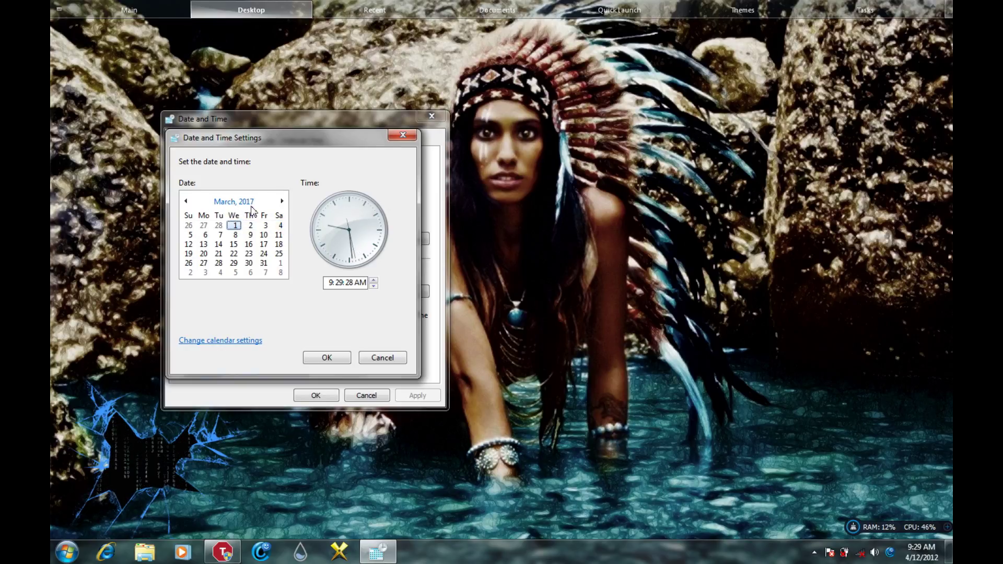
left_click(279, 236)
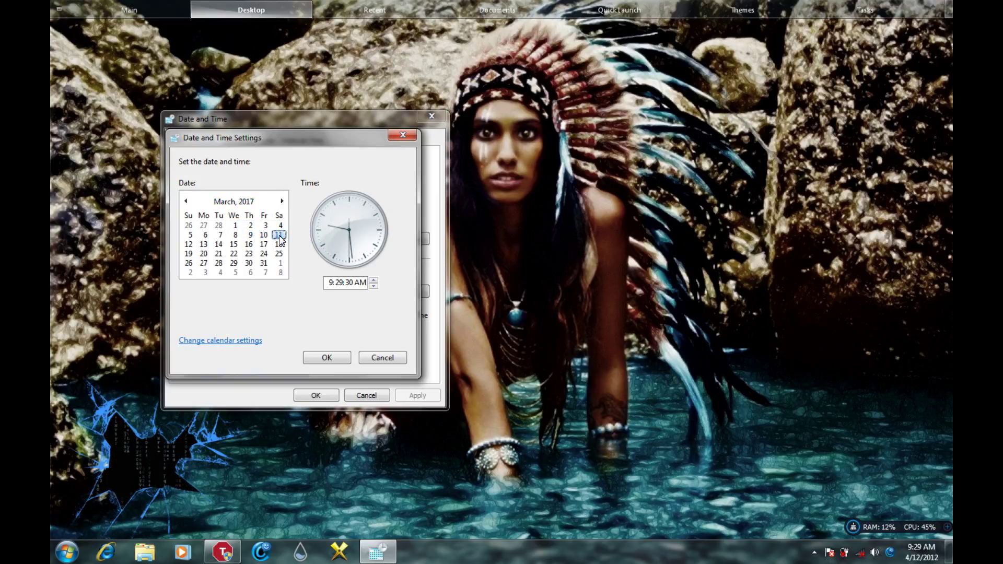
left_click(327, 357)
left_click(316, 396)
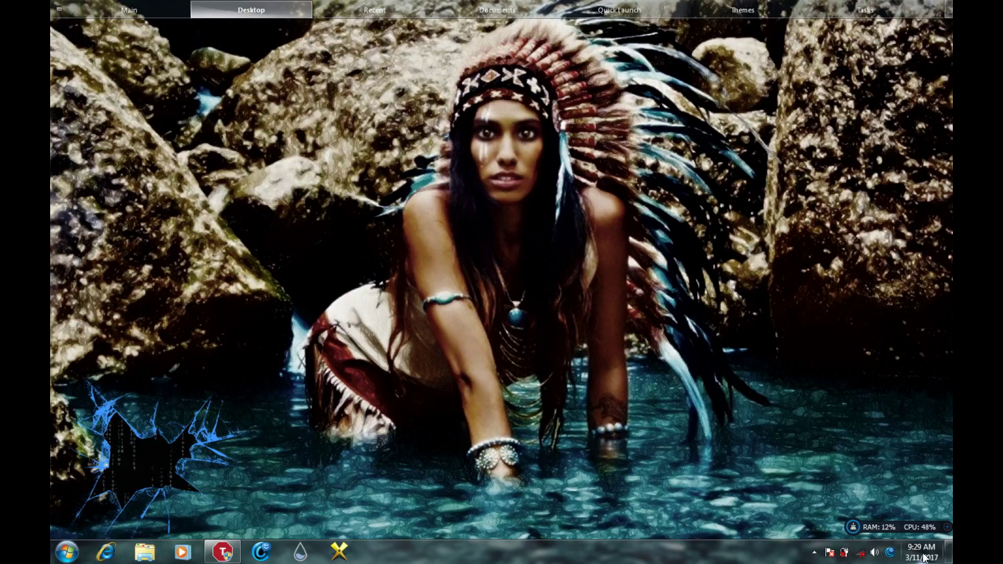
mouse_move(924, 558)
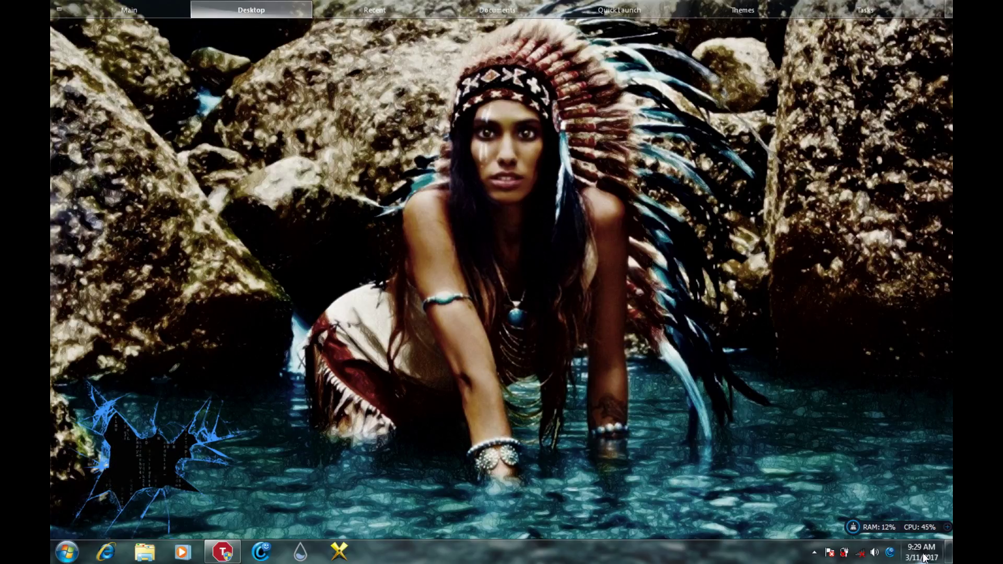
Reopen avast! from the hidden notification icons, examine the protection status details including the expiration date, and close the window.
left_click(814, 554)
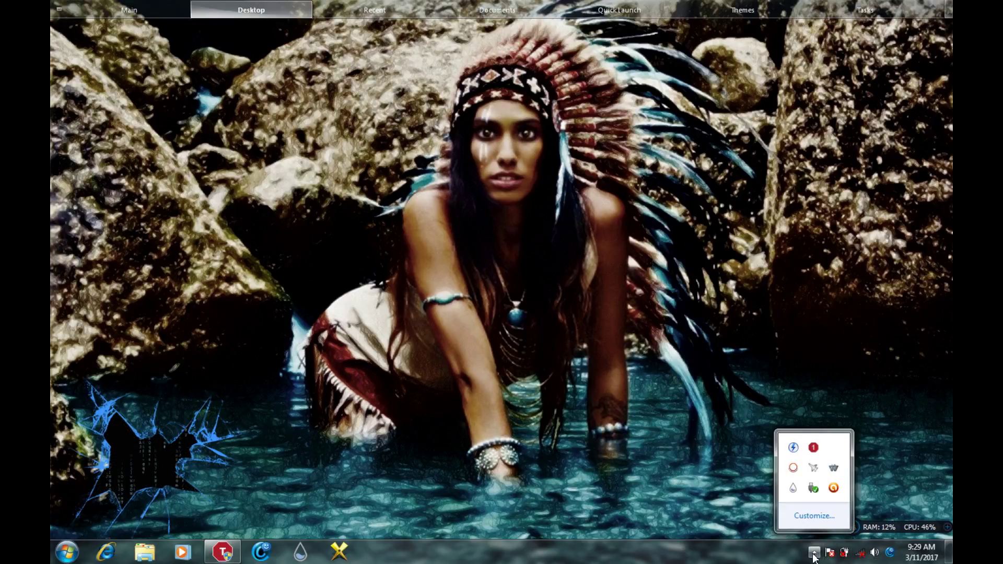
double_click(834, 489)
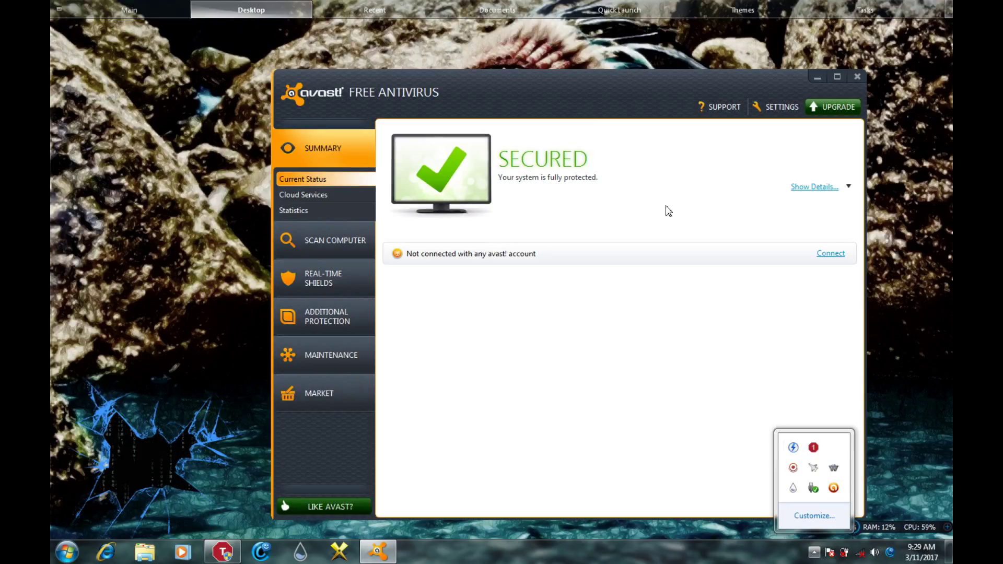
left_click(814, 188)
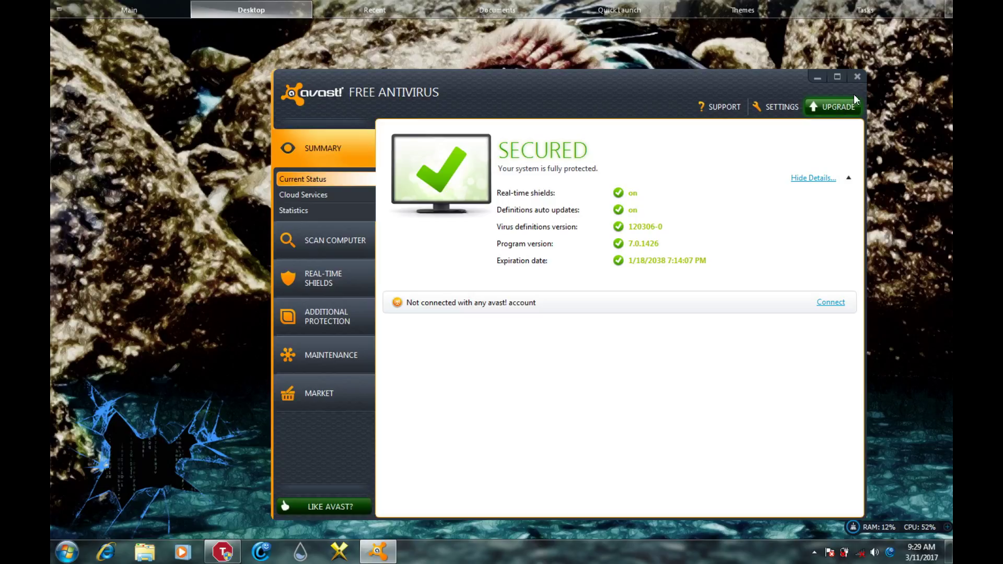
left_click(857, 77)
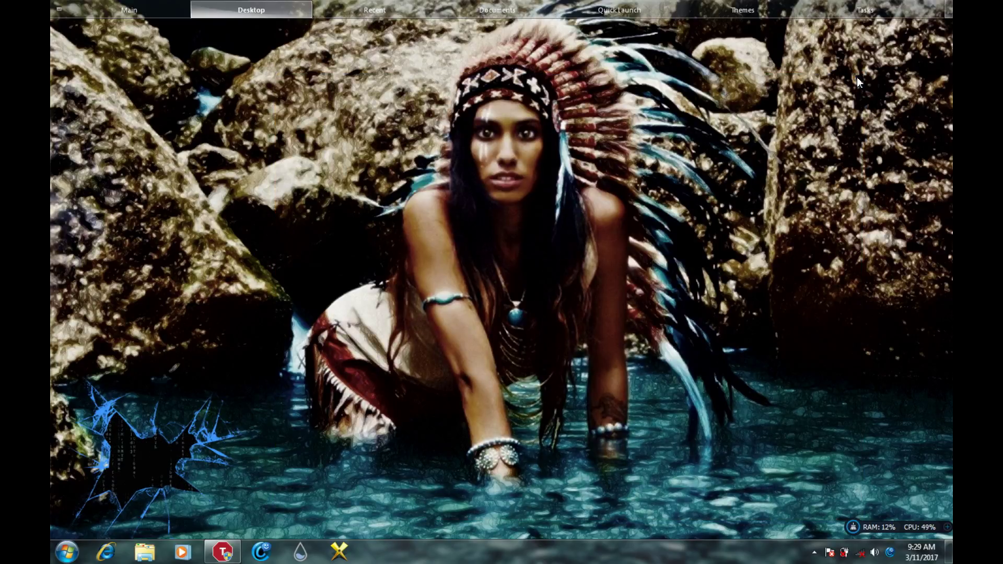